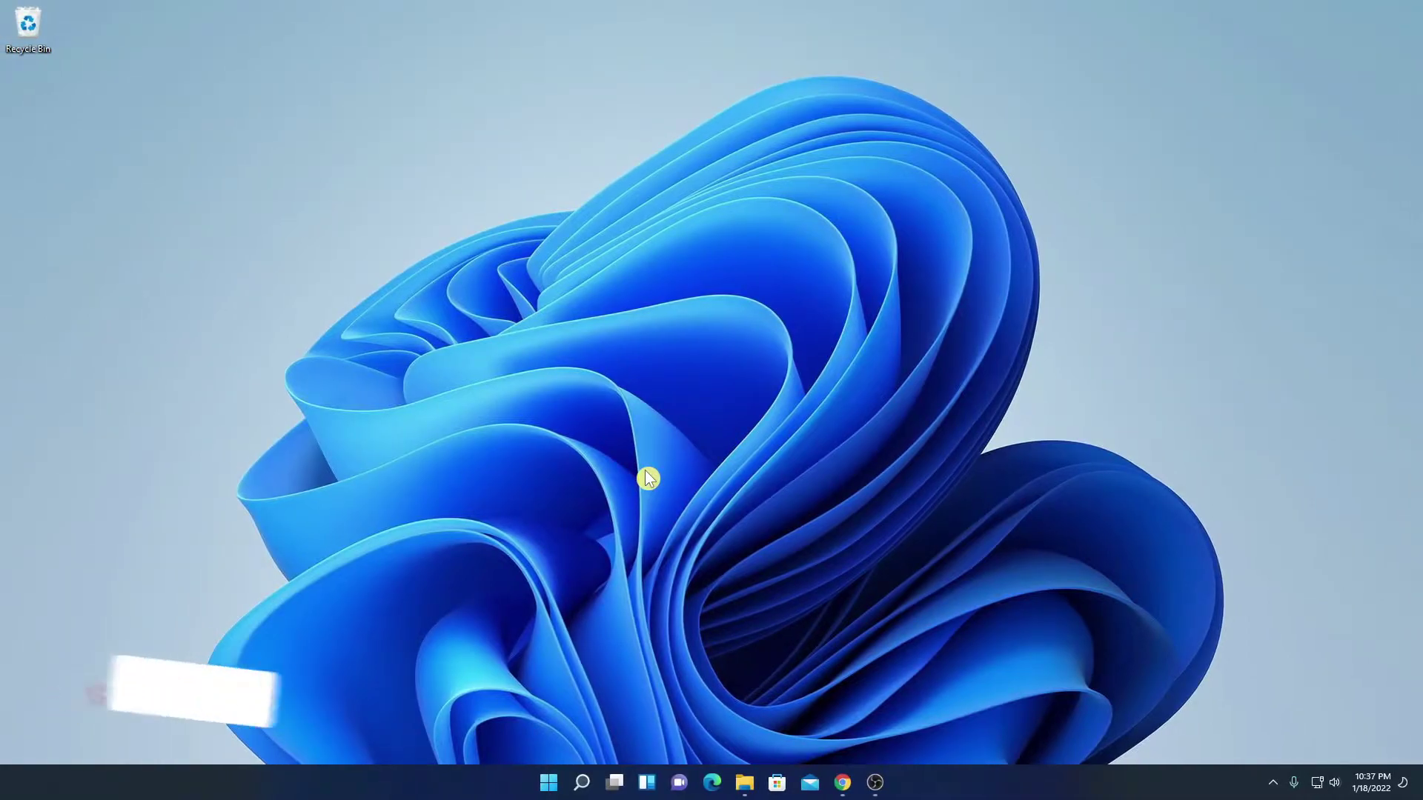
Go to the official Malwarebytes homepage from the Google search results.
click(846, 785)
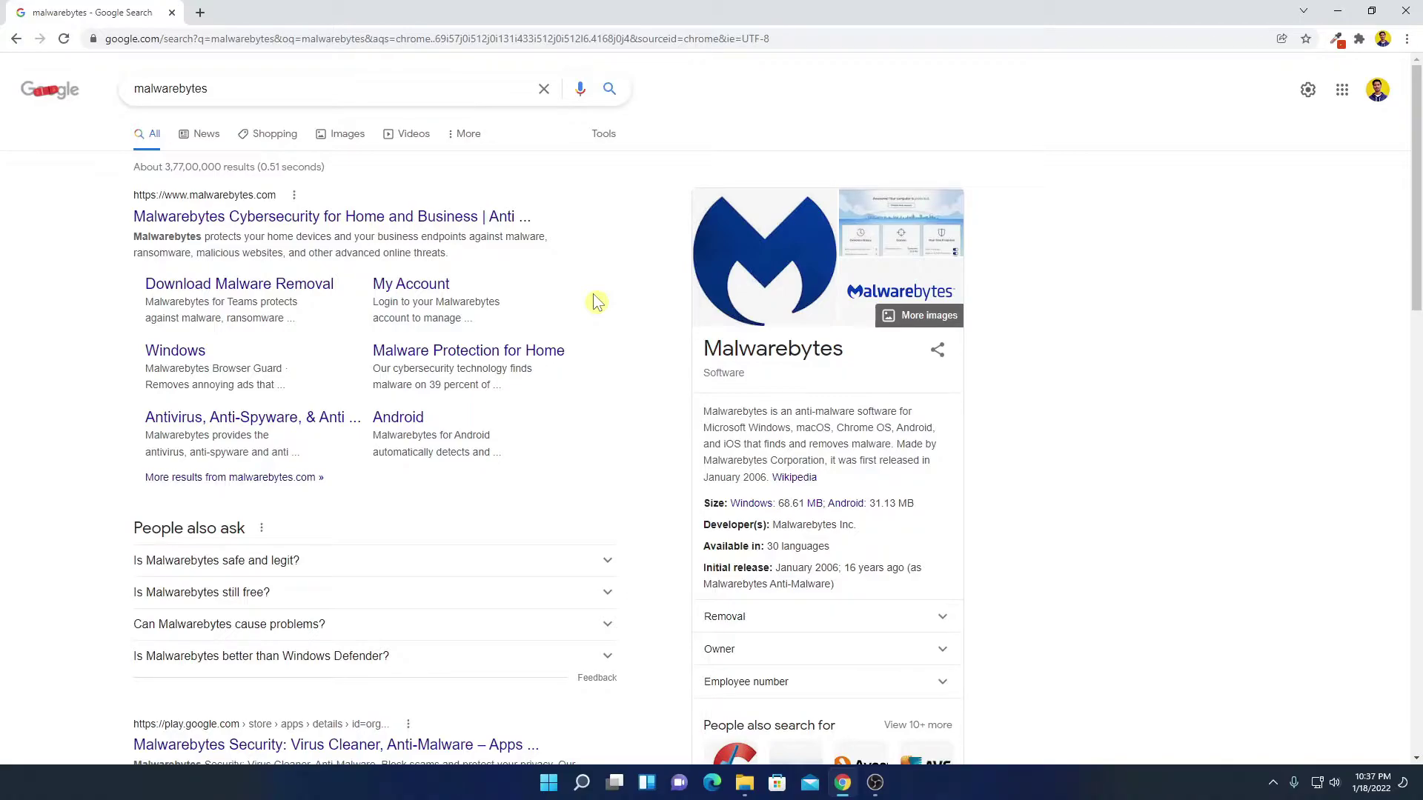
click(285, 225)
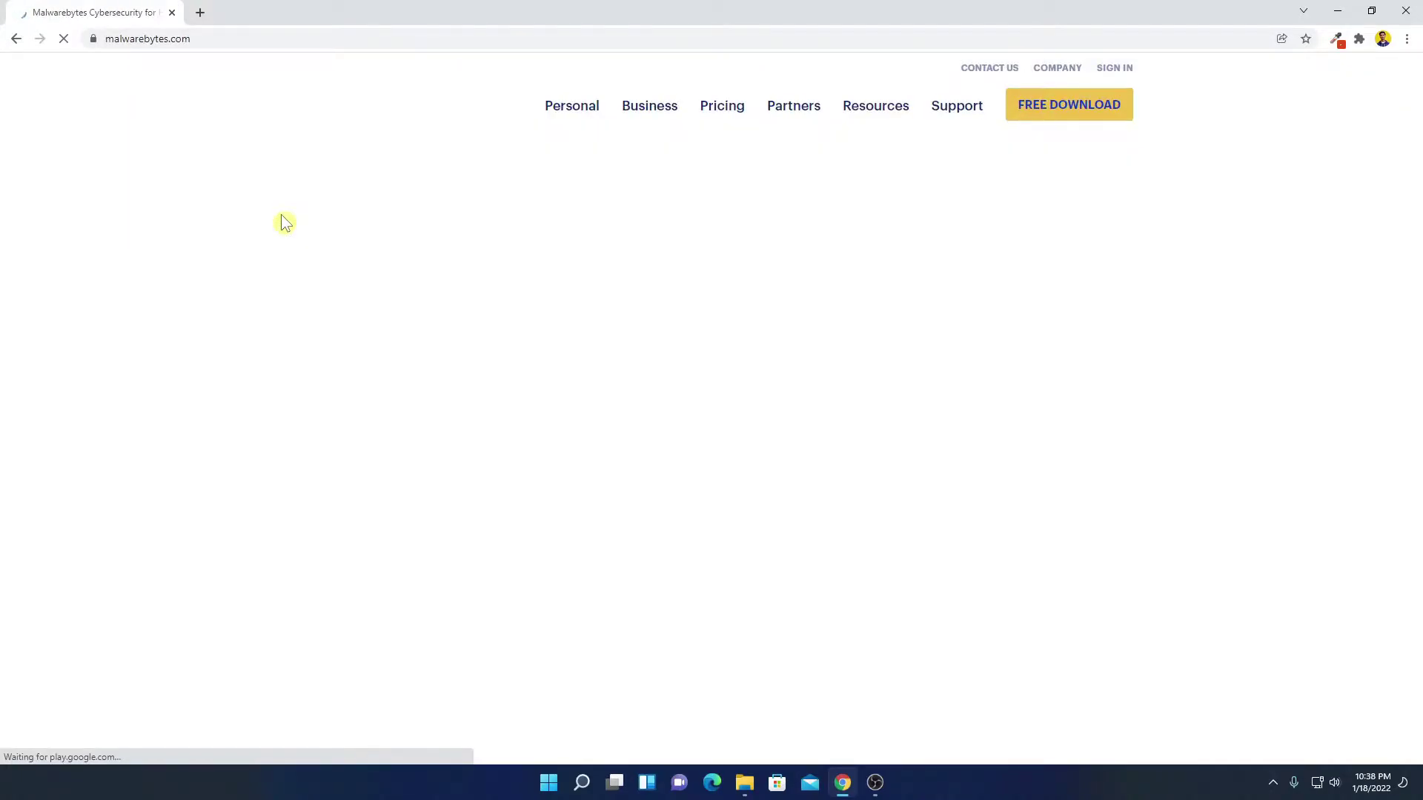
scroll(1136, 257, down, 3)
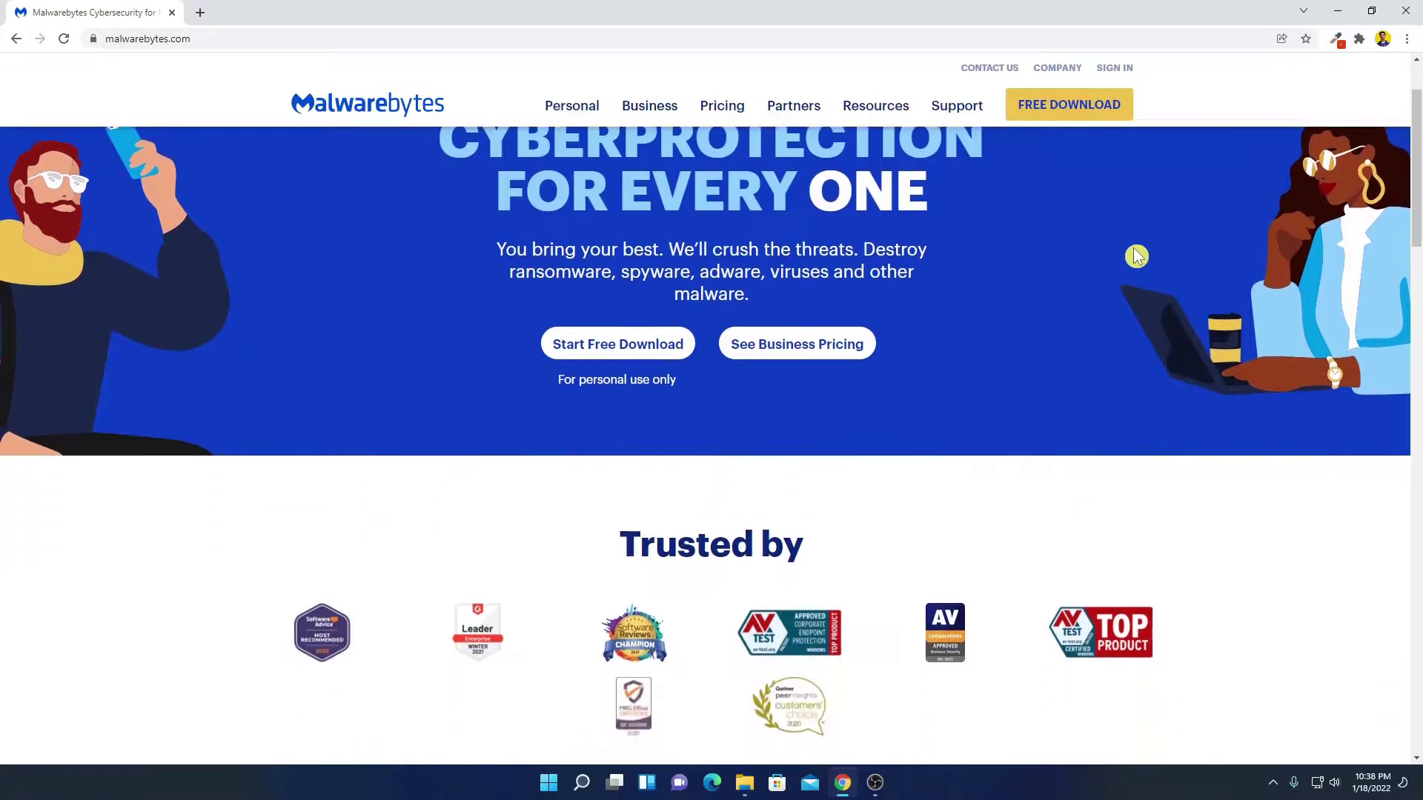
scroll(1137, 257, down, 4)
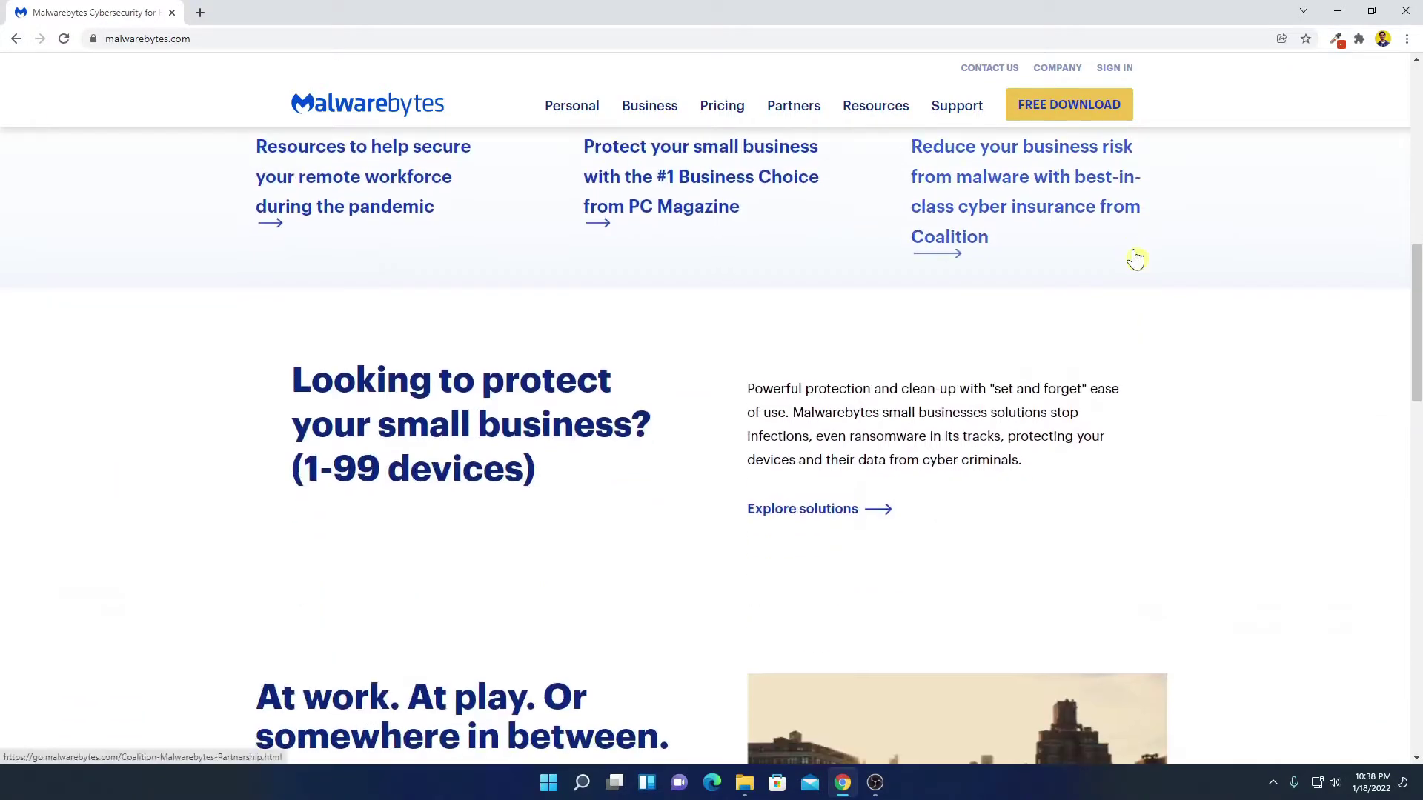
scroll(1136, 257, up, 3)
scroll(1133, 248, up, 4)
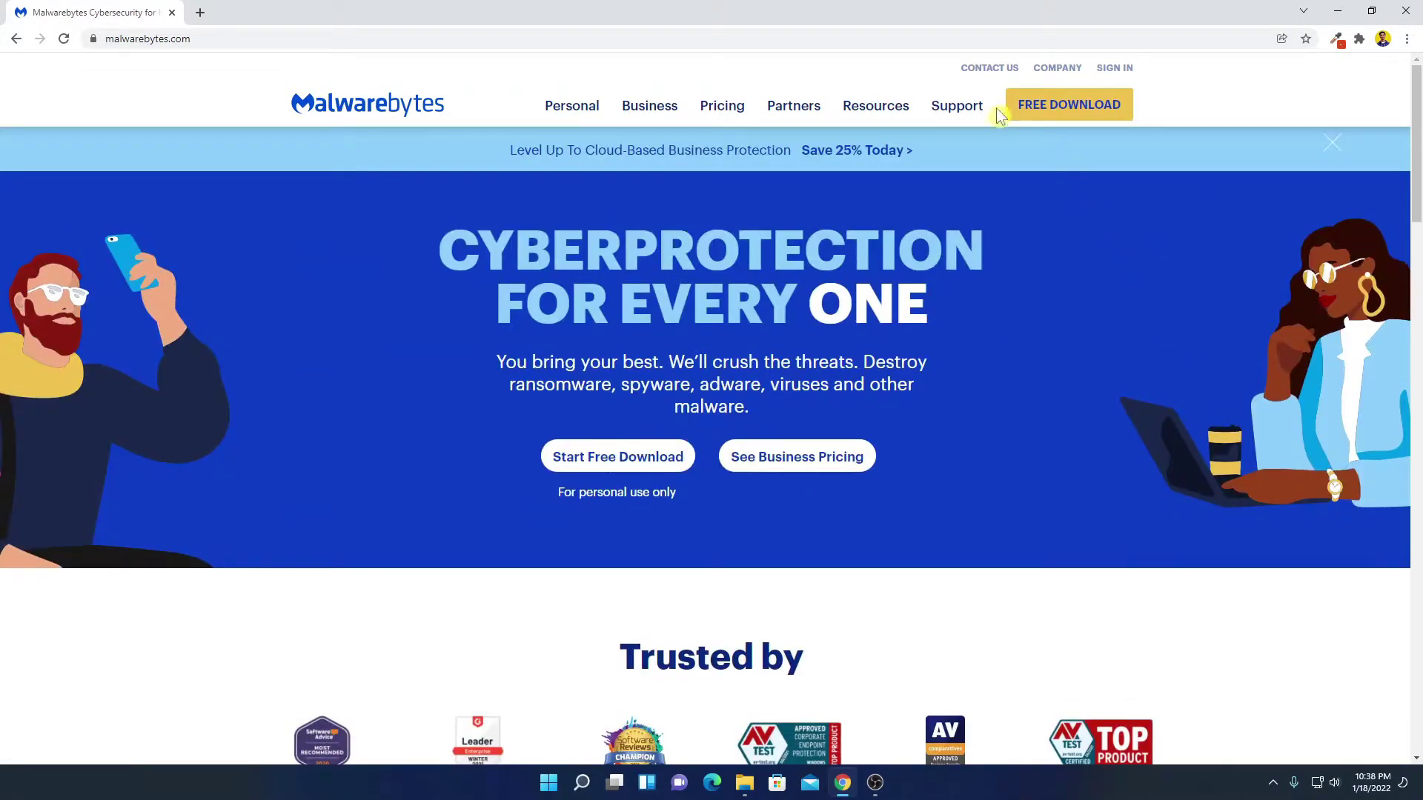
Download the free Malwarebytes installer MBSetup.exe from the site.
click(1077, 118)
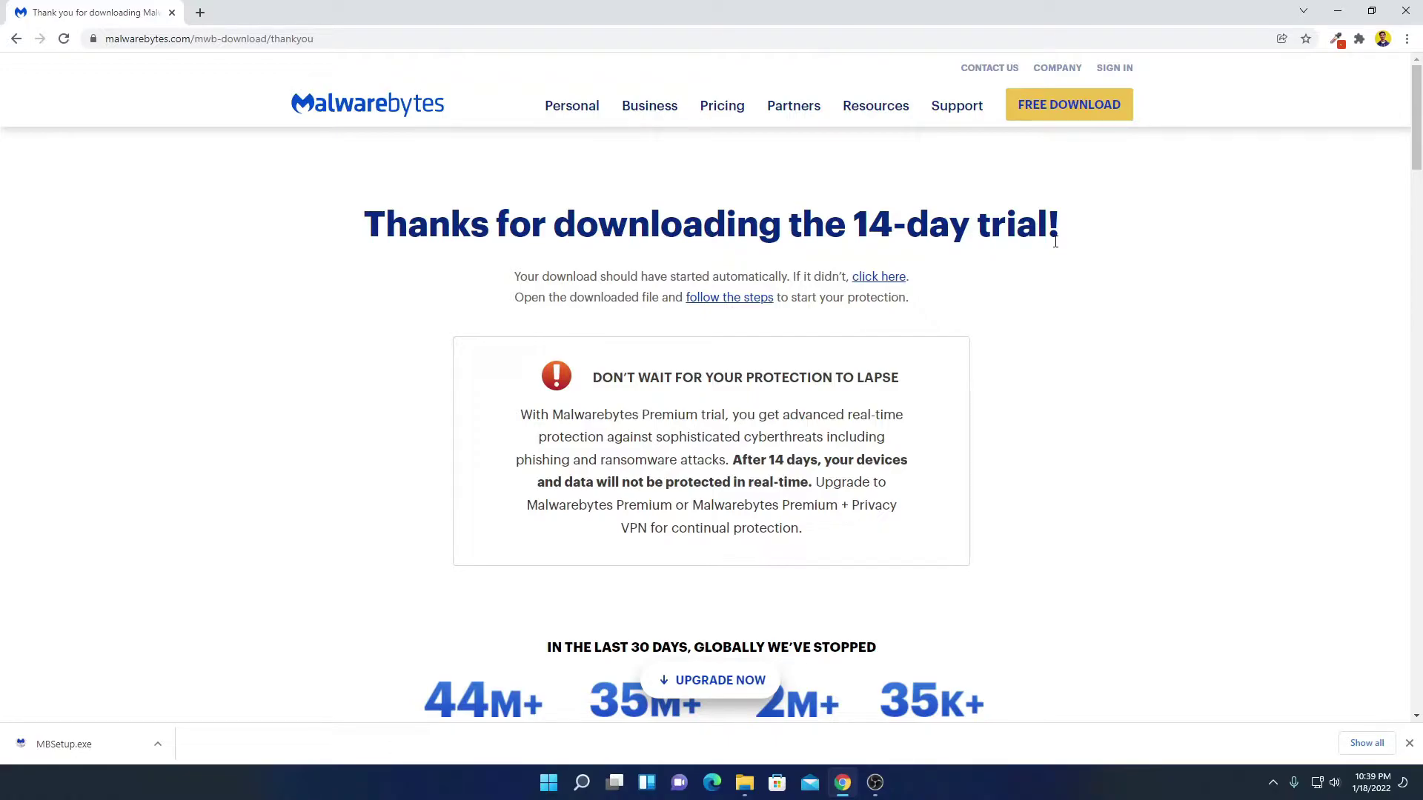
click(1058, 259)
Launch the downloaded MBSetup.exe installer and move Chrome out of the way.
click(156, 743)
click(182, 648)
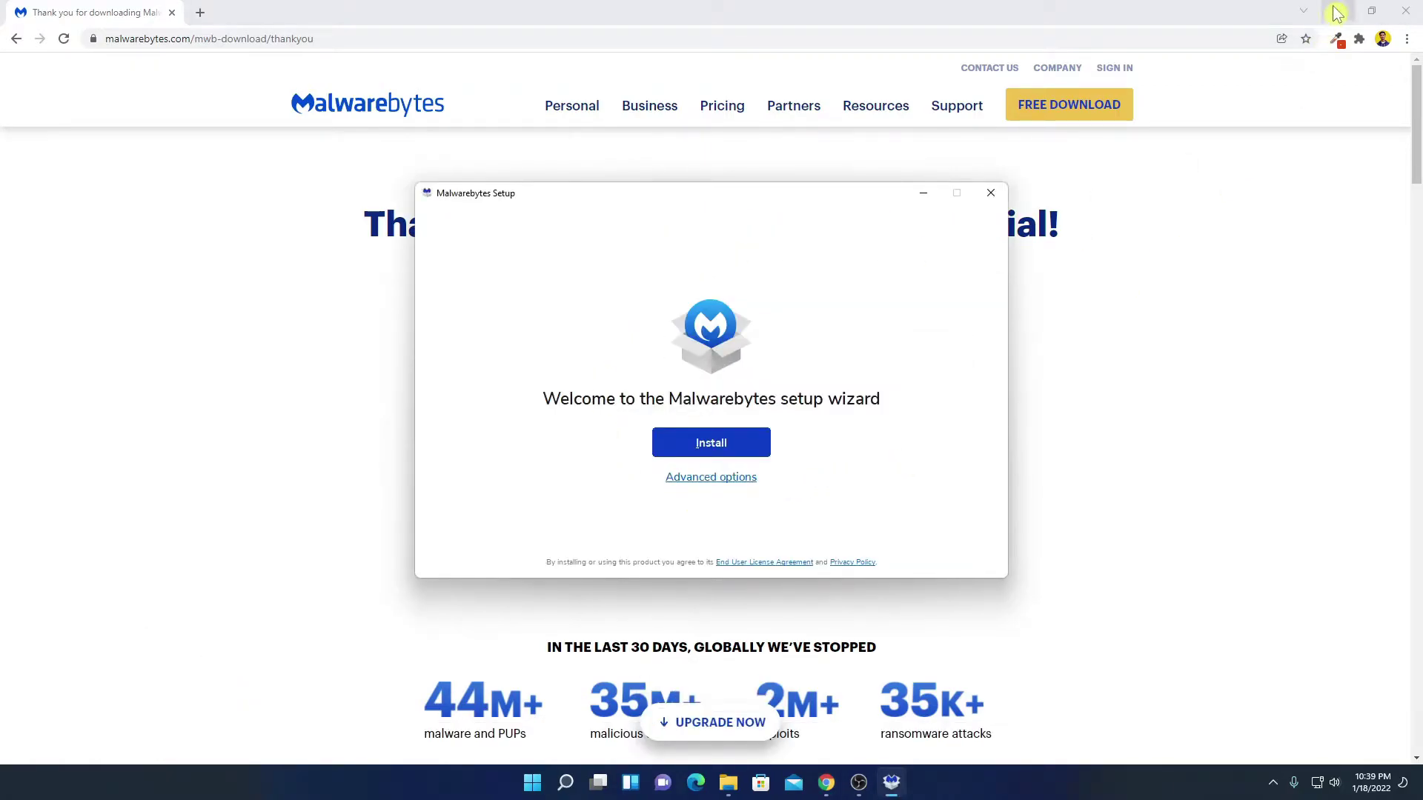
click(1336, 10)
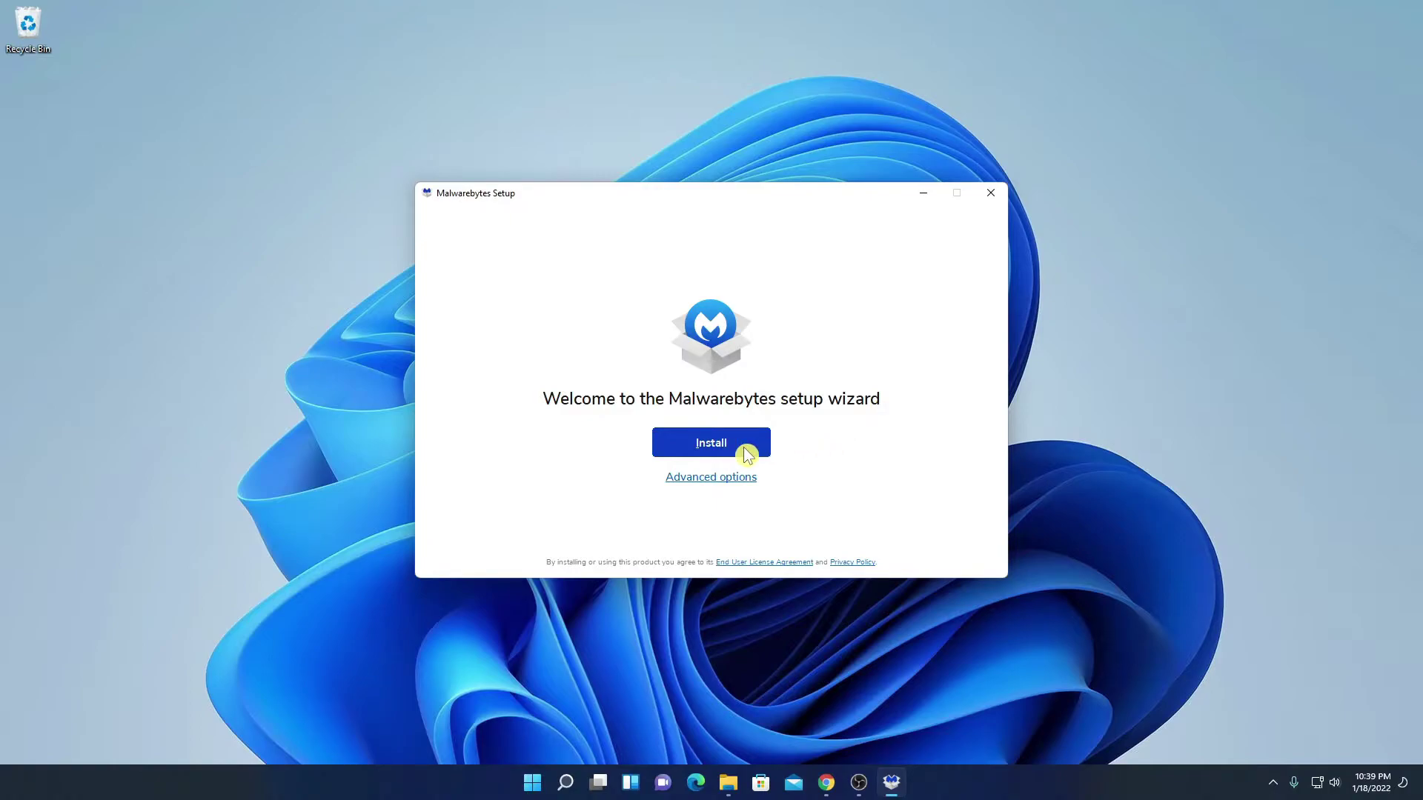
Review the advanced install options, keeping the default folder and English, and save them.
click(741, 488)
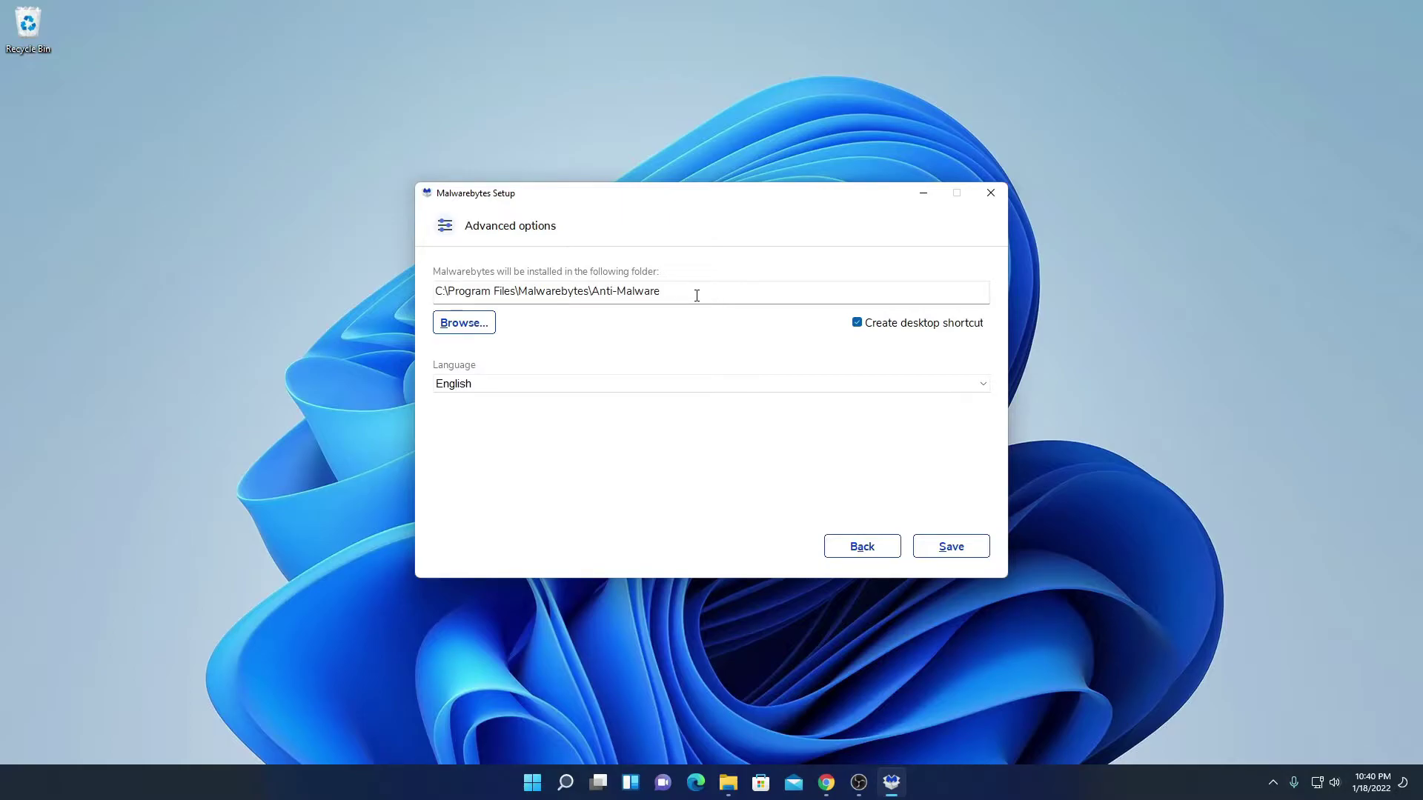
click(467, 327)
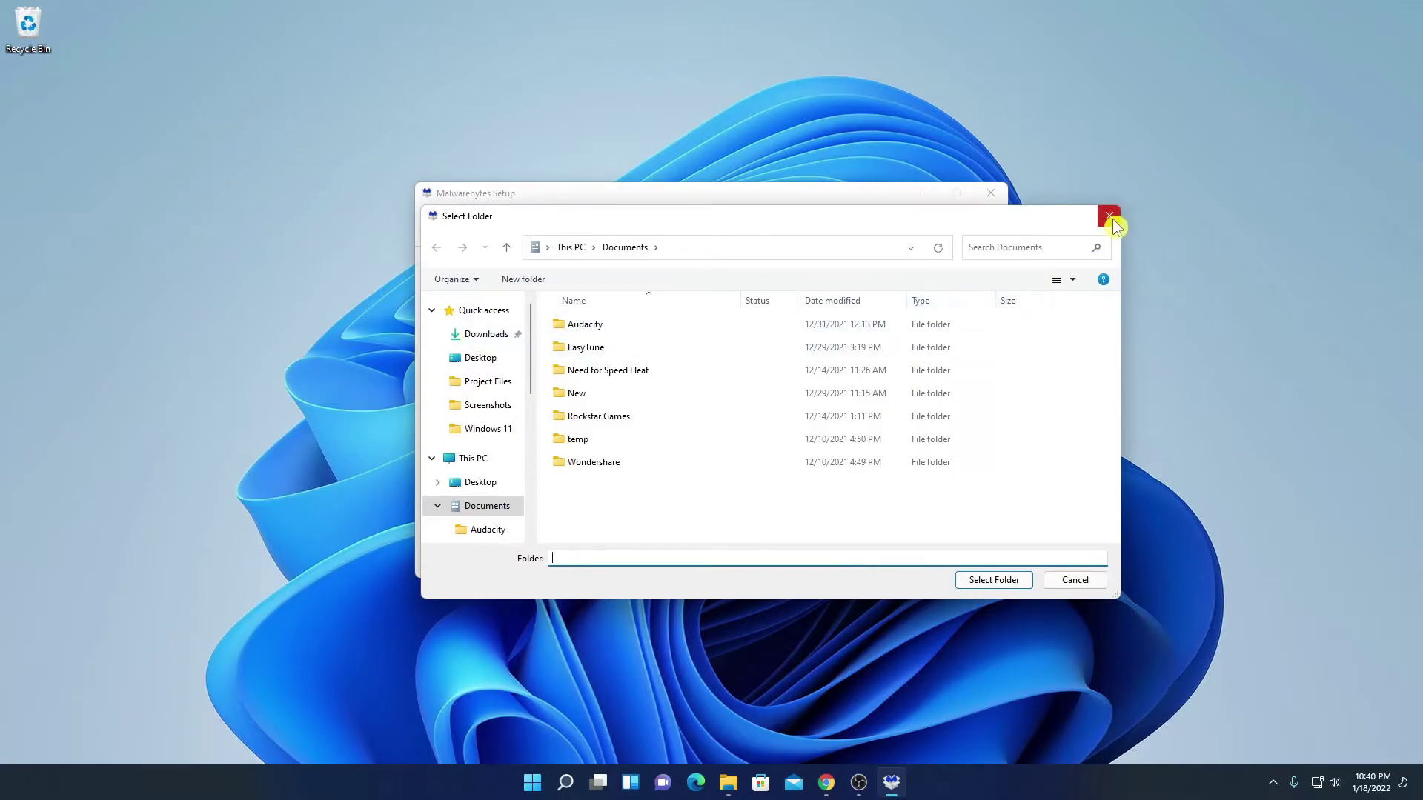
click(1110, 217)
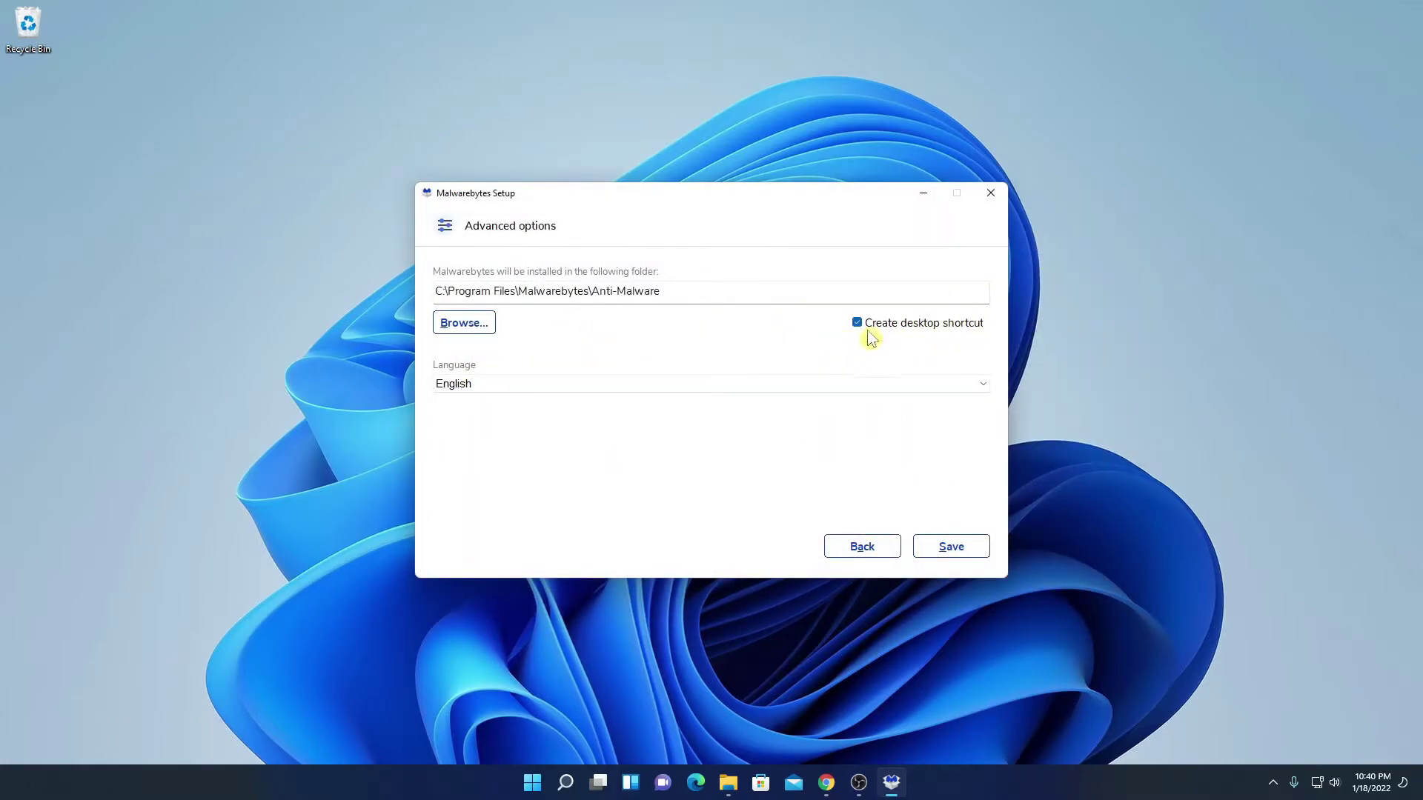
click(945, 385)
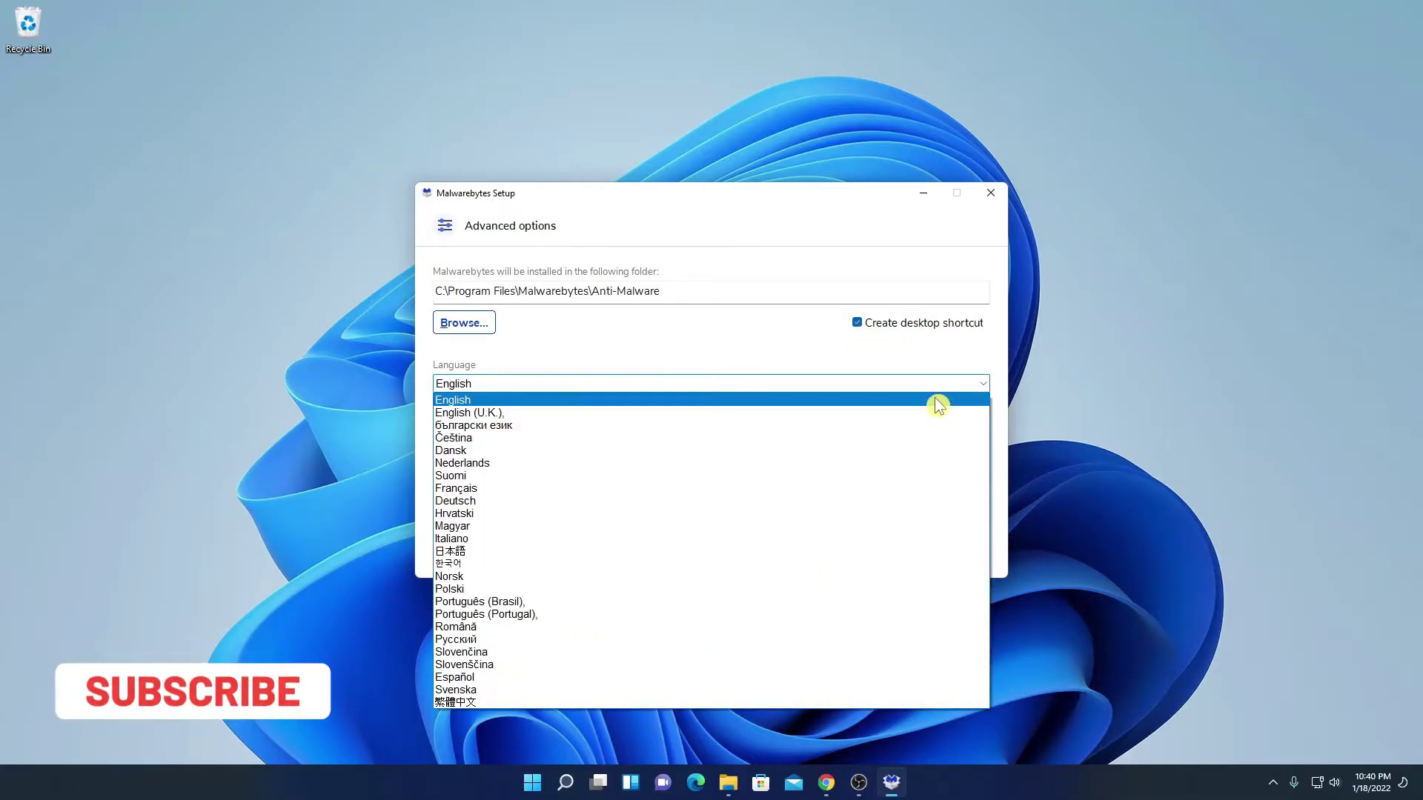
click(937, 401)
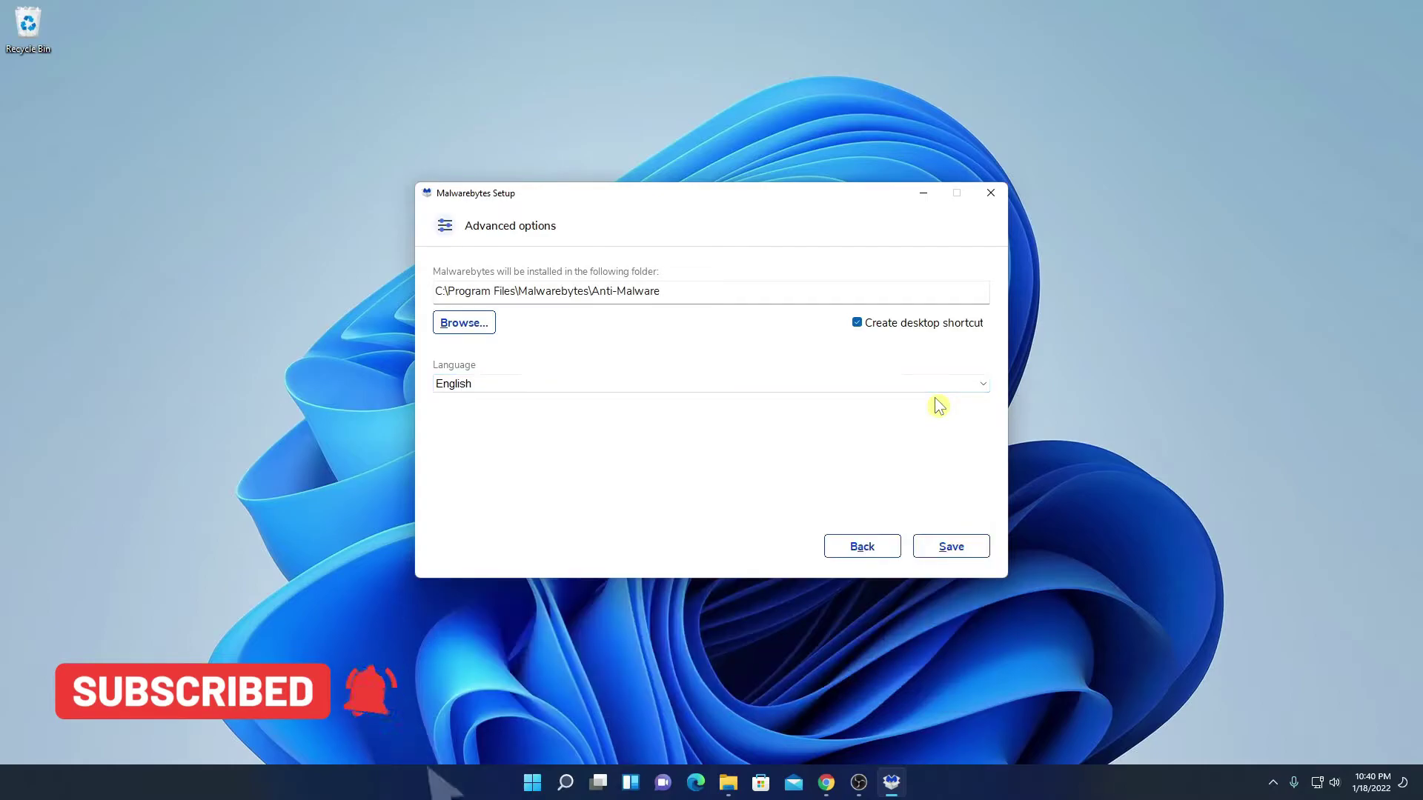
click(950, 547)
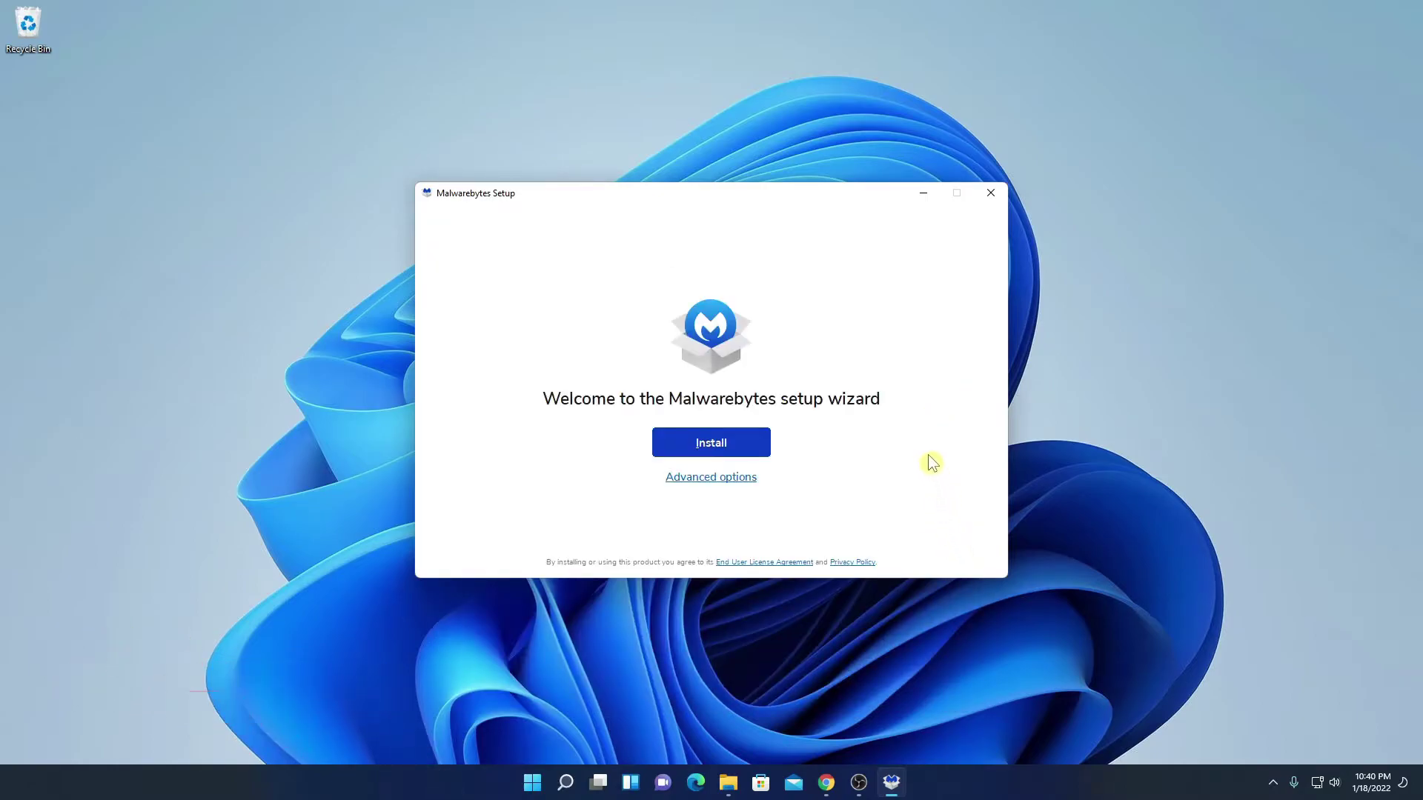
Install Malwarebytes for 'Me or my family' with Browser Guard included.
click(743, 453)
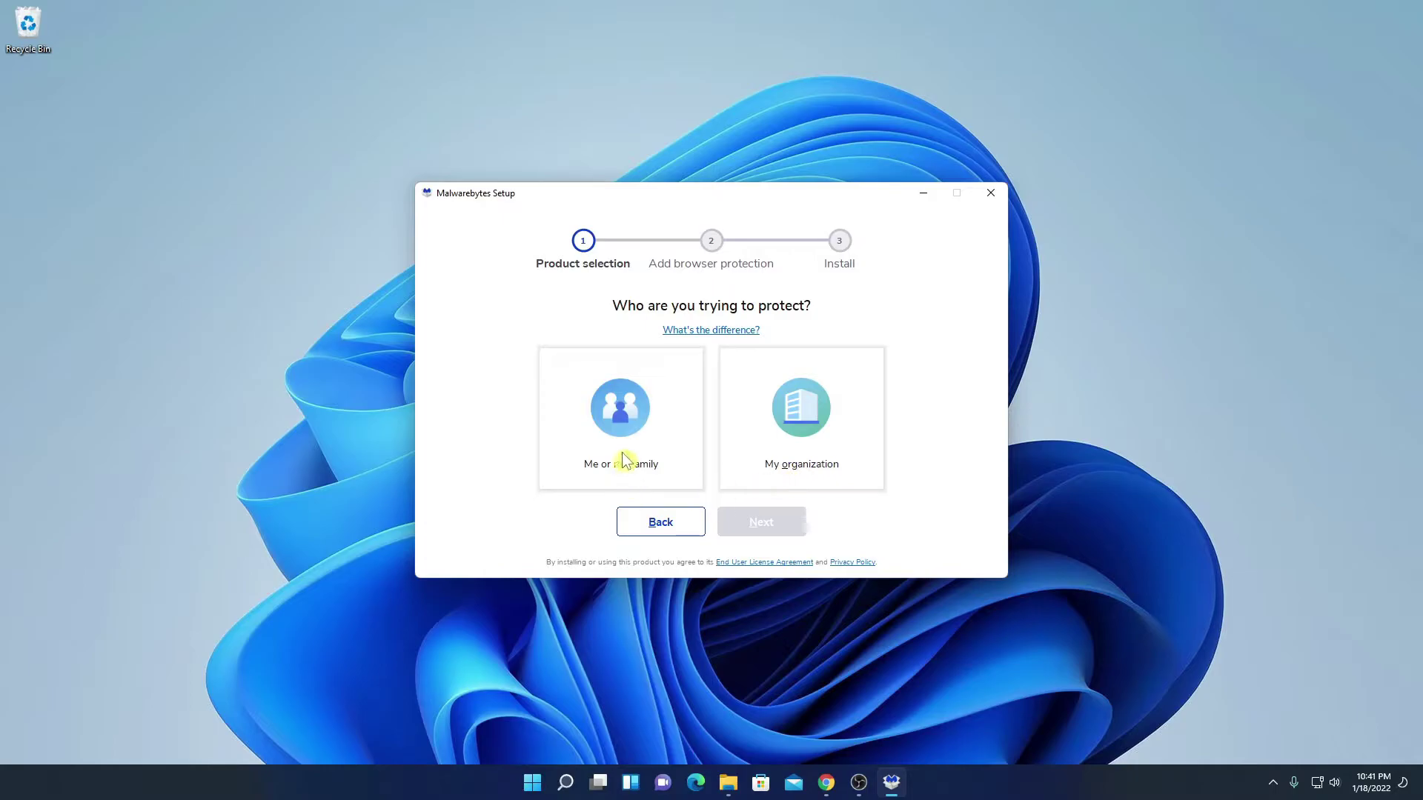
click(651, 436)
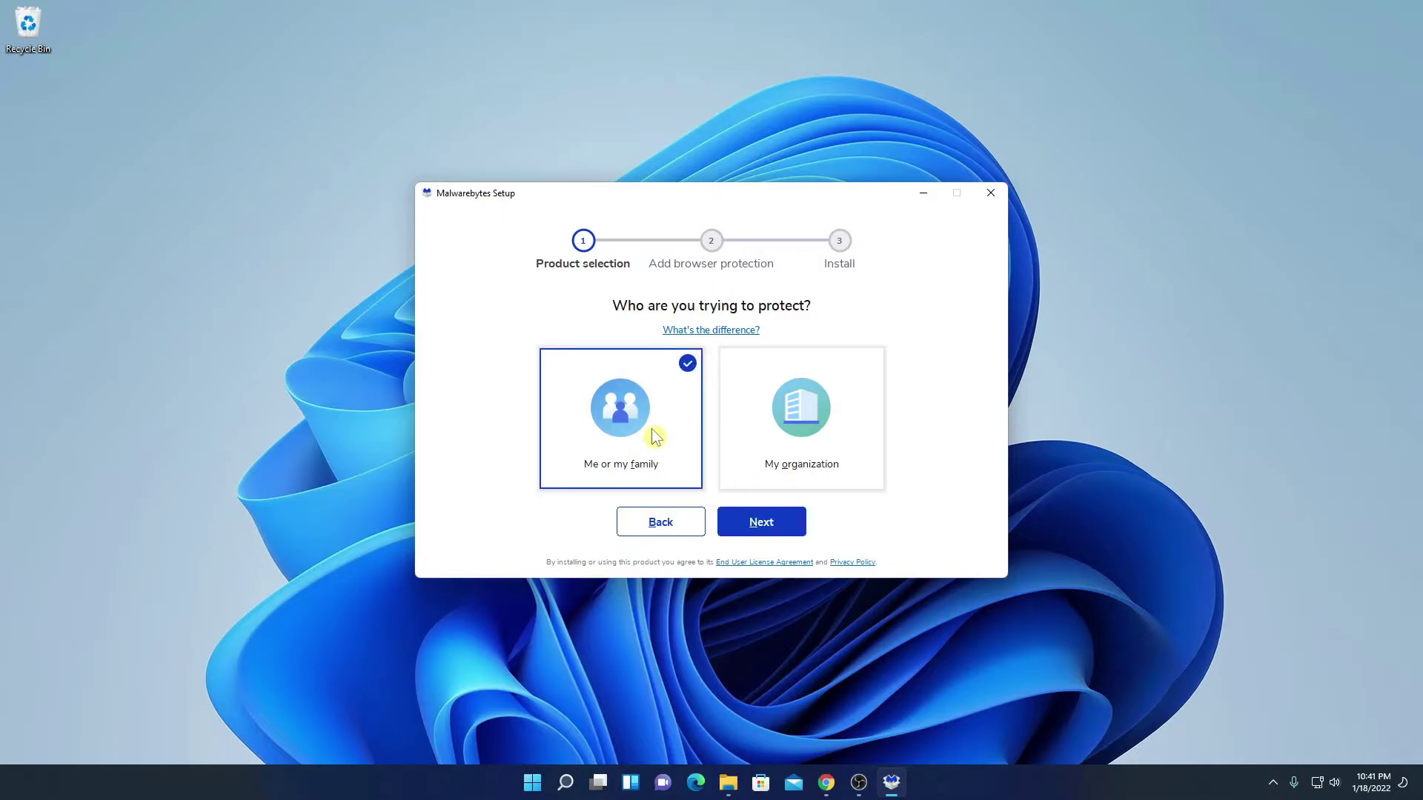
click(765, 530)
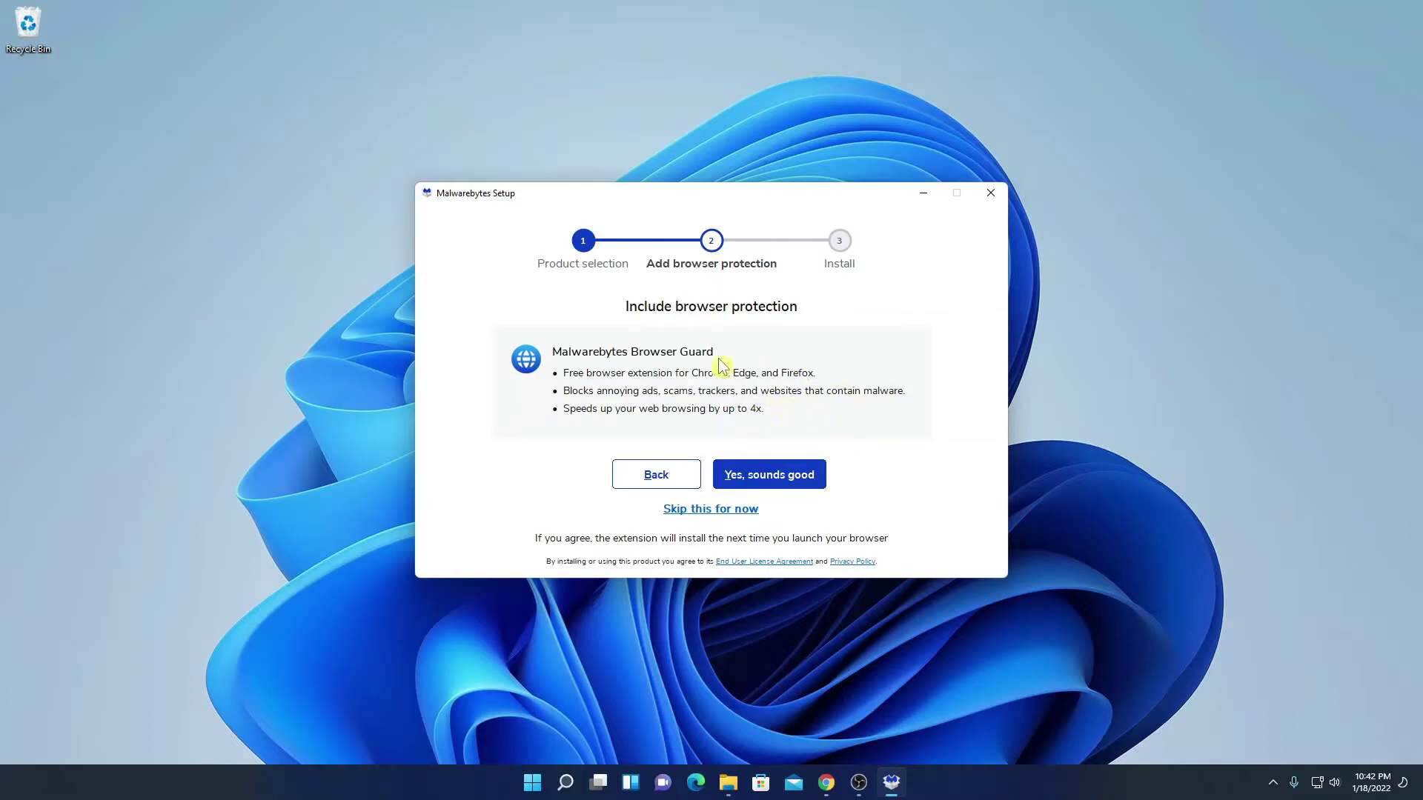
click(795, 485)
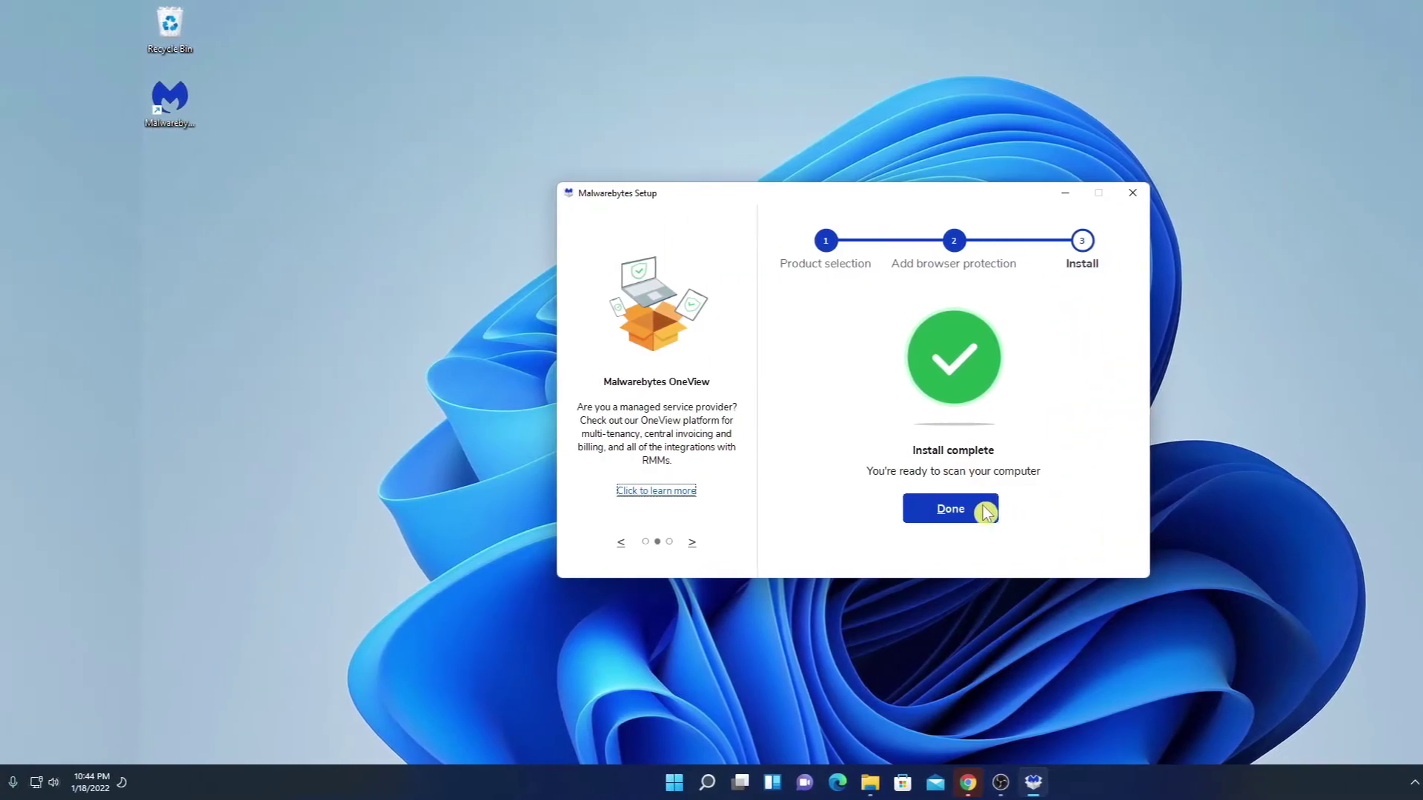
Finish setup, then enable the Malwarebytes Browser Guard extension in Chrome.
click(809, 507)
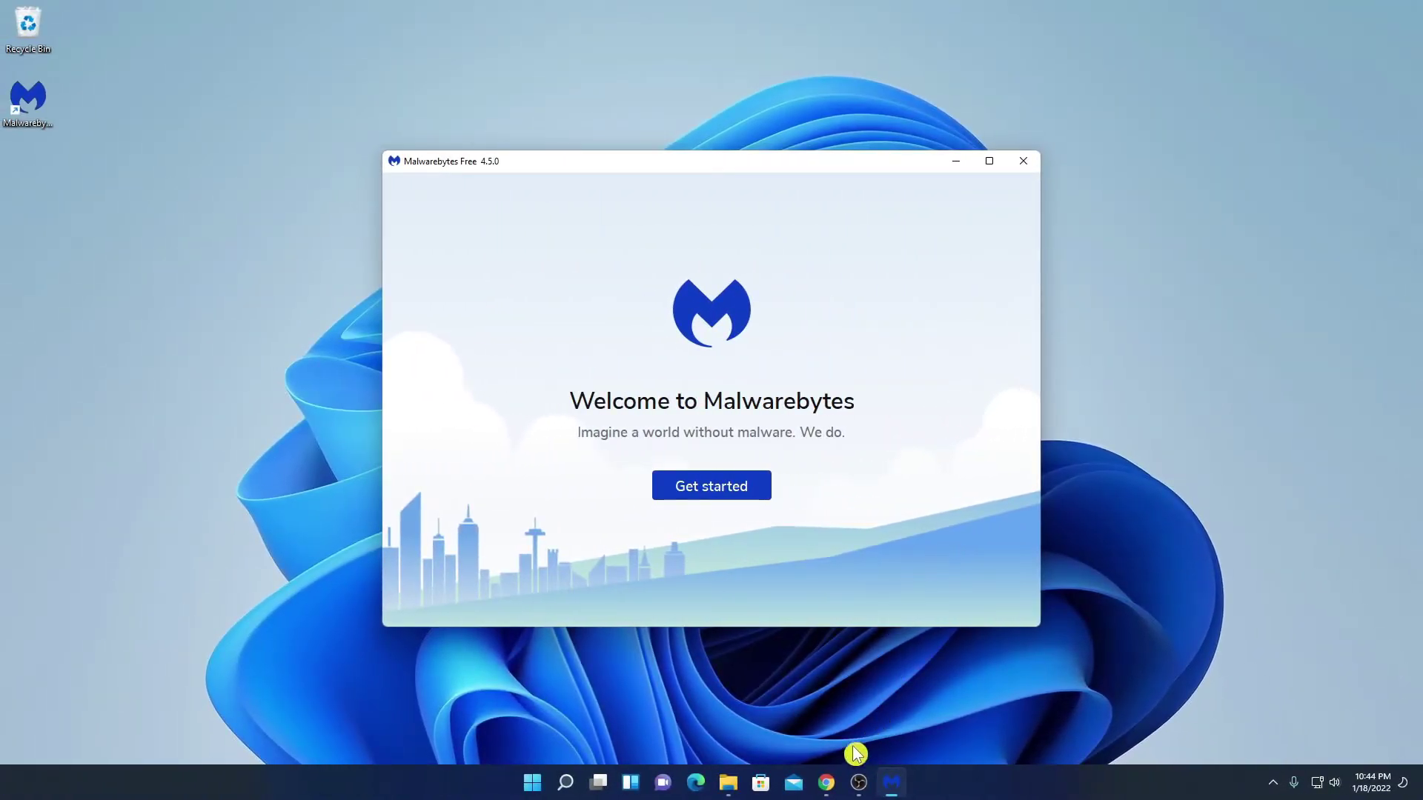
click(826, 784)
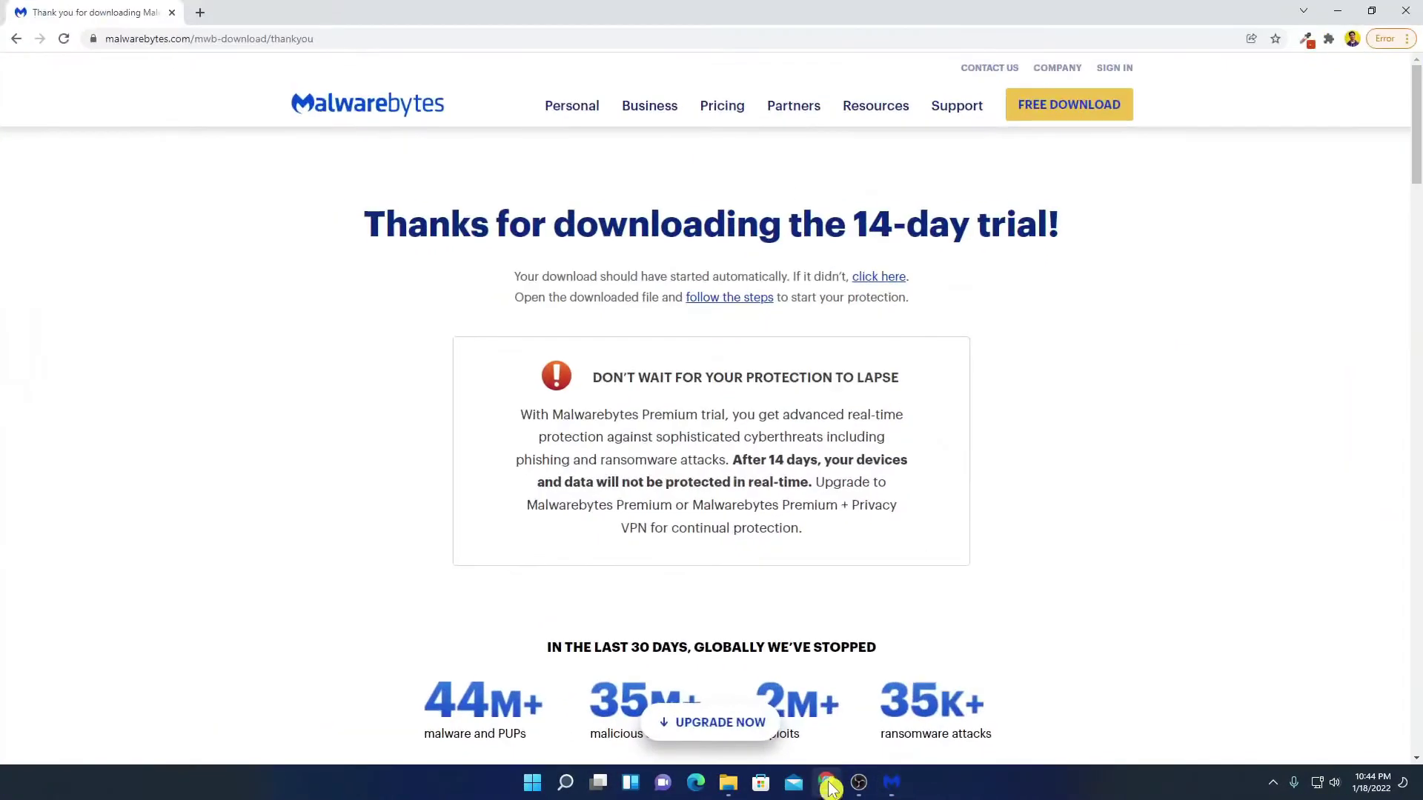
click(1388, 45)
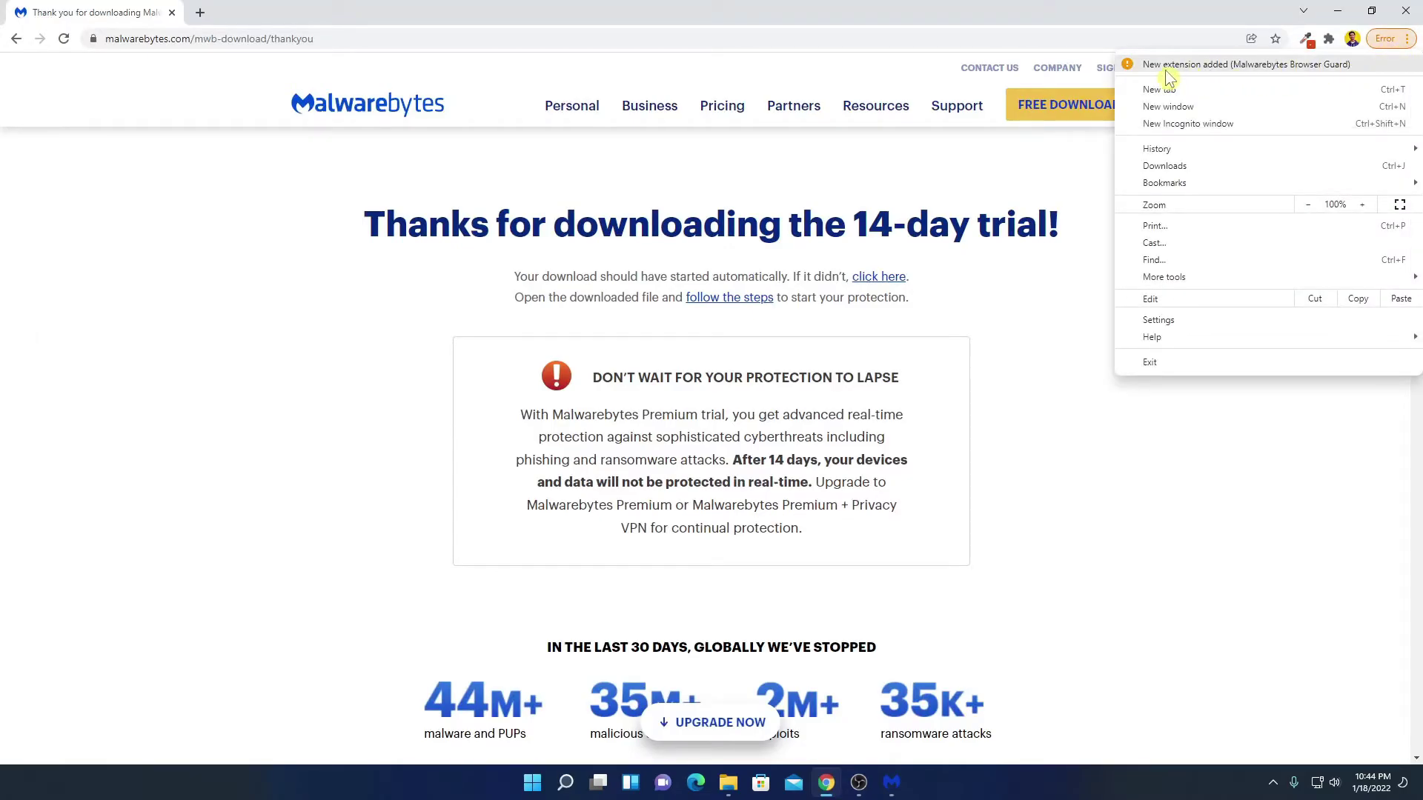
click(1365, 68)
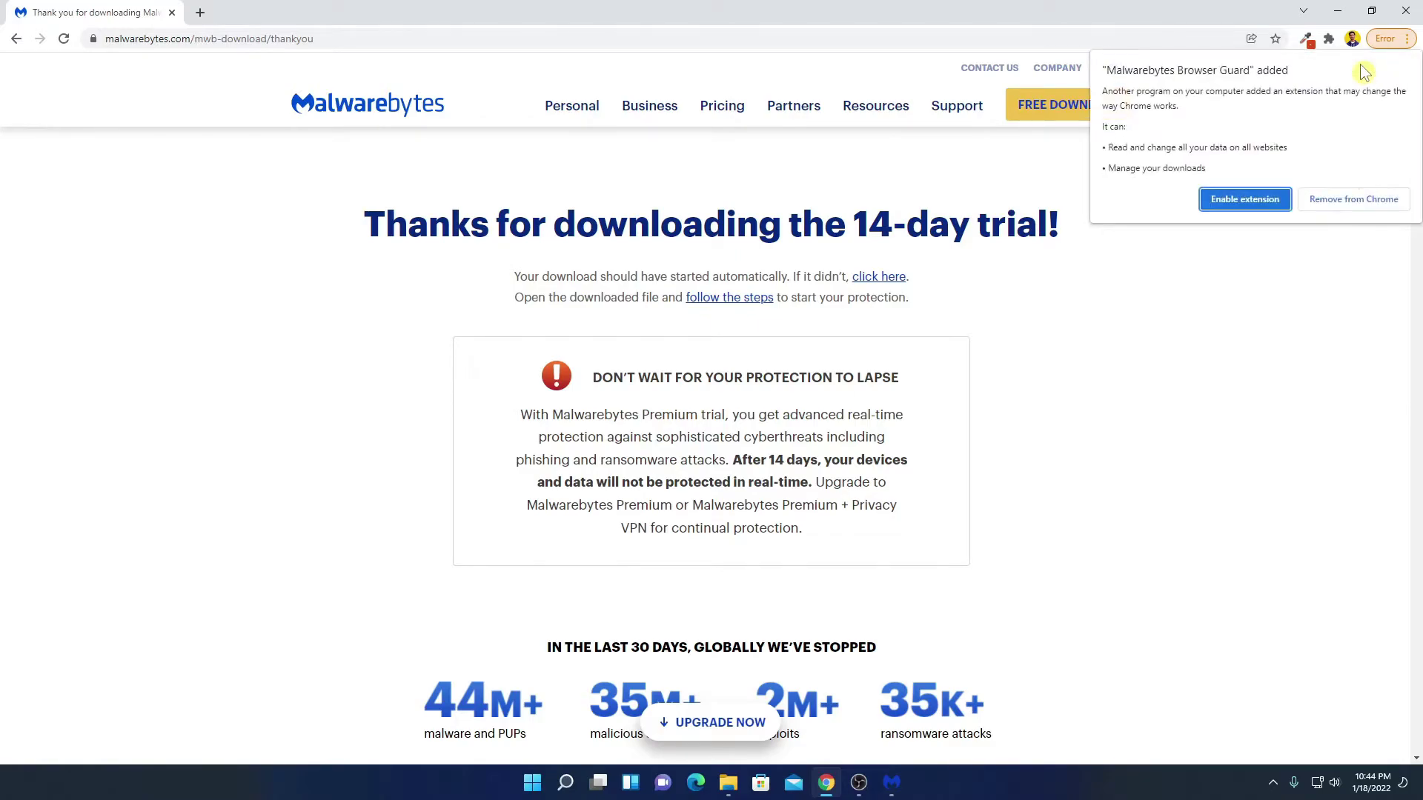
click(1218, 211)
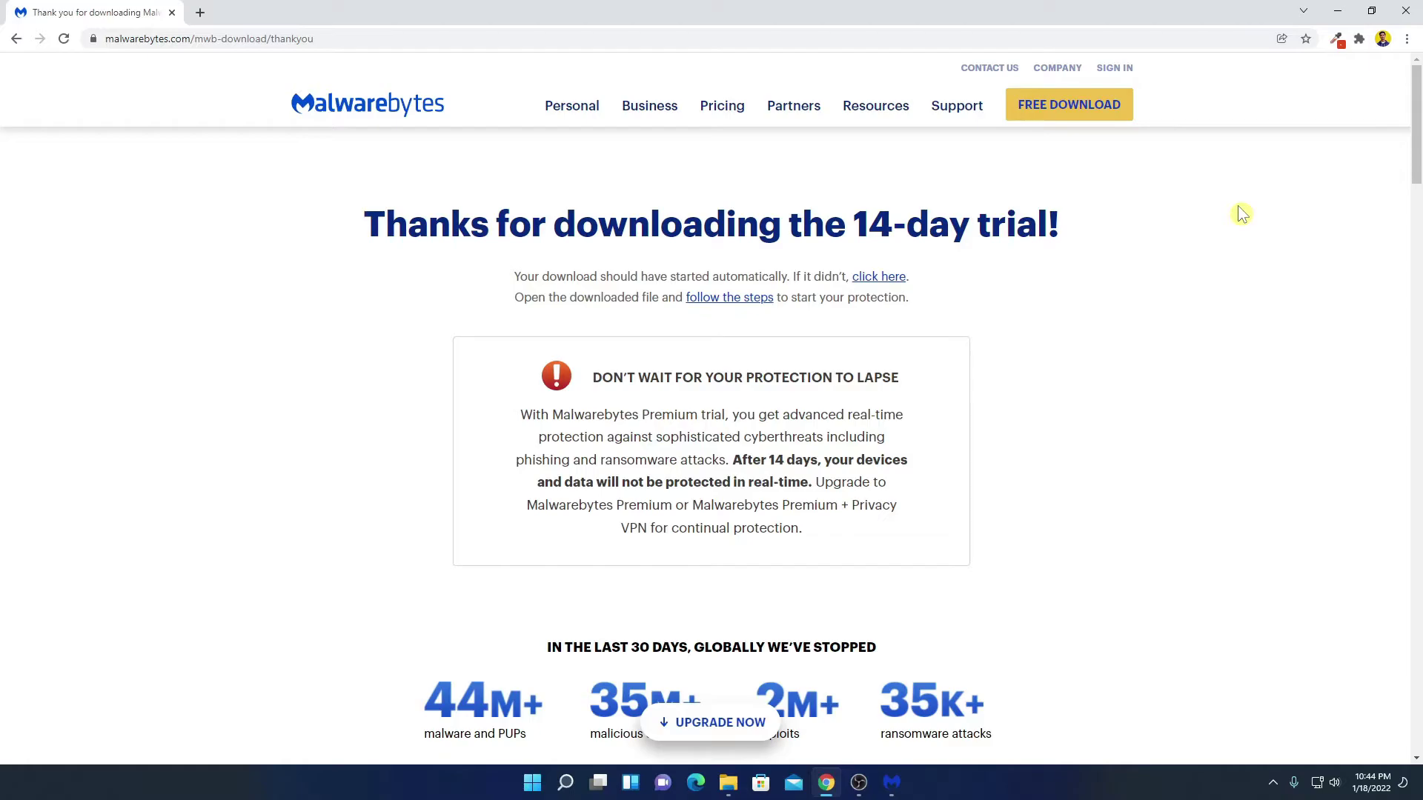
Complete first-run setup, skipping Premium purchase and email to start the 14-day trial.
click(1337, 10)
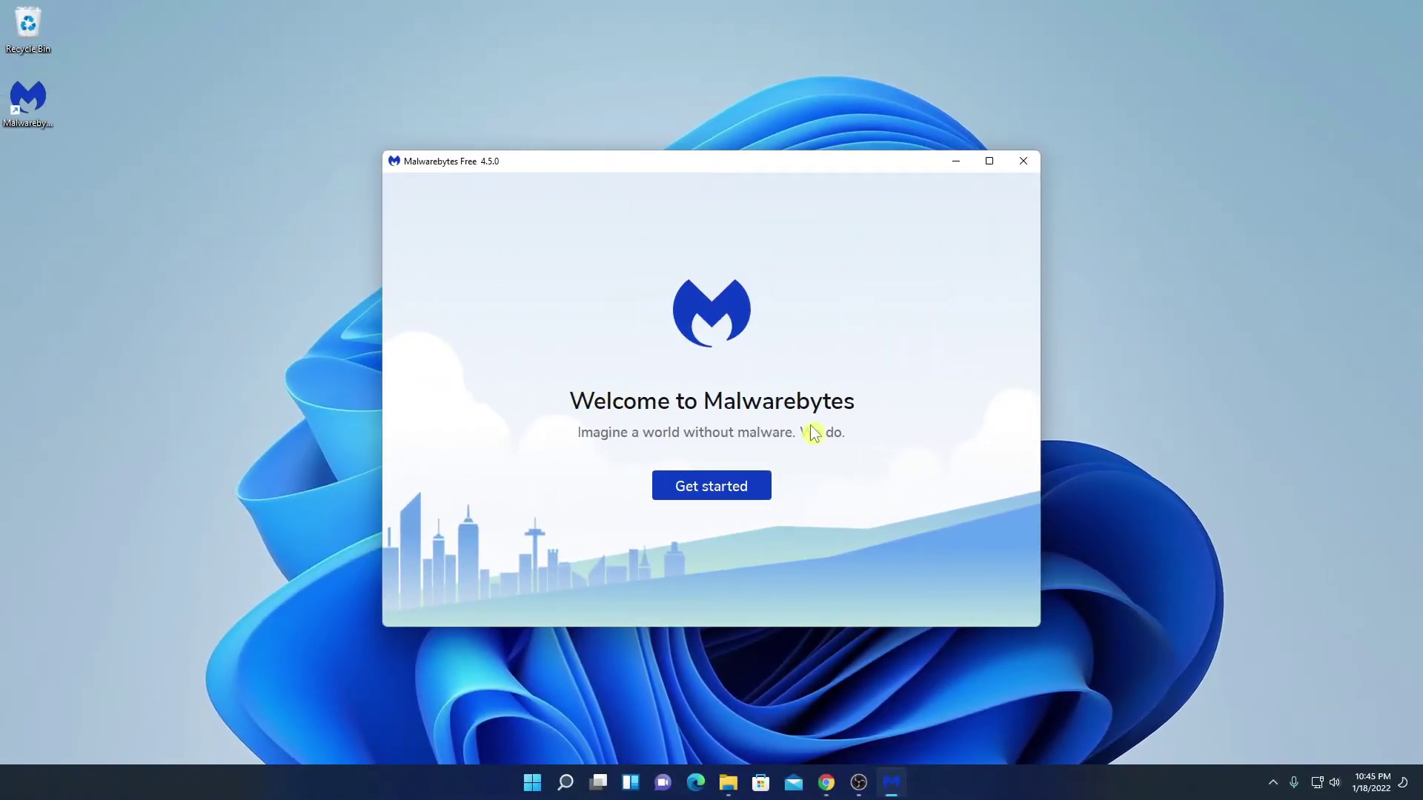
click(692, 498)
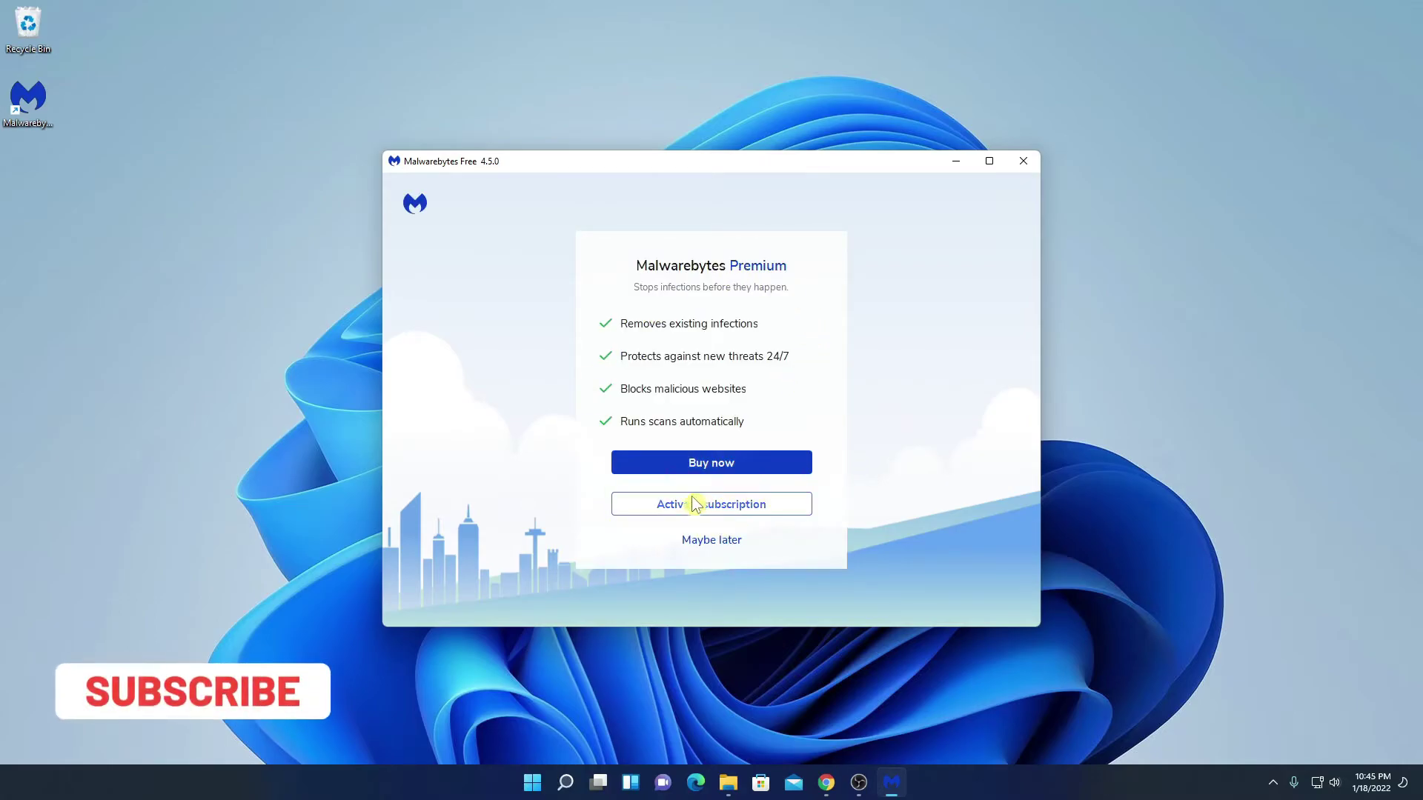
click(720, 541)
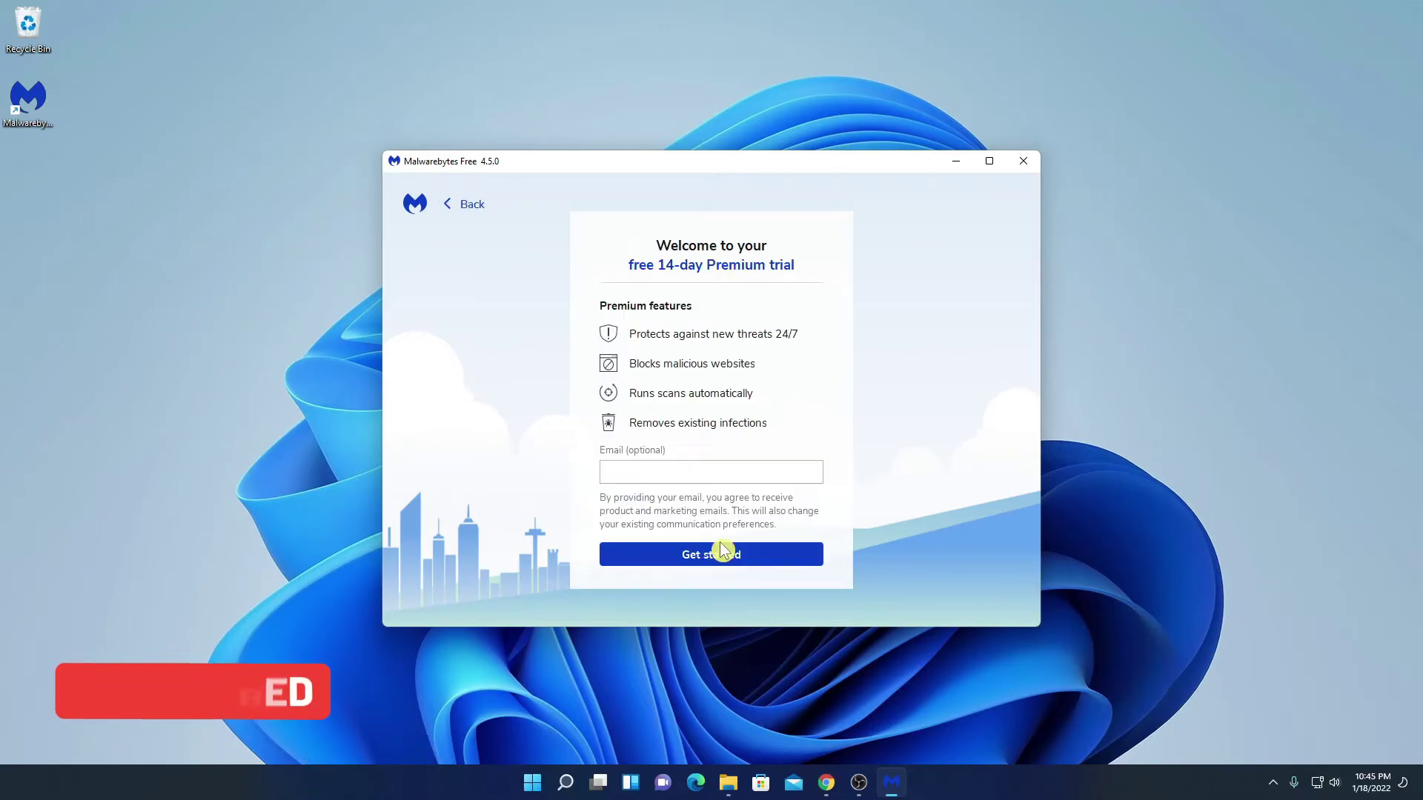
click(668, 470)
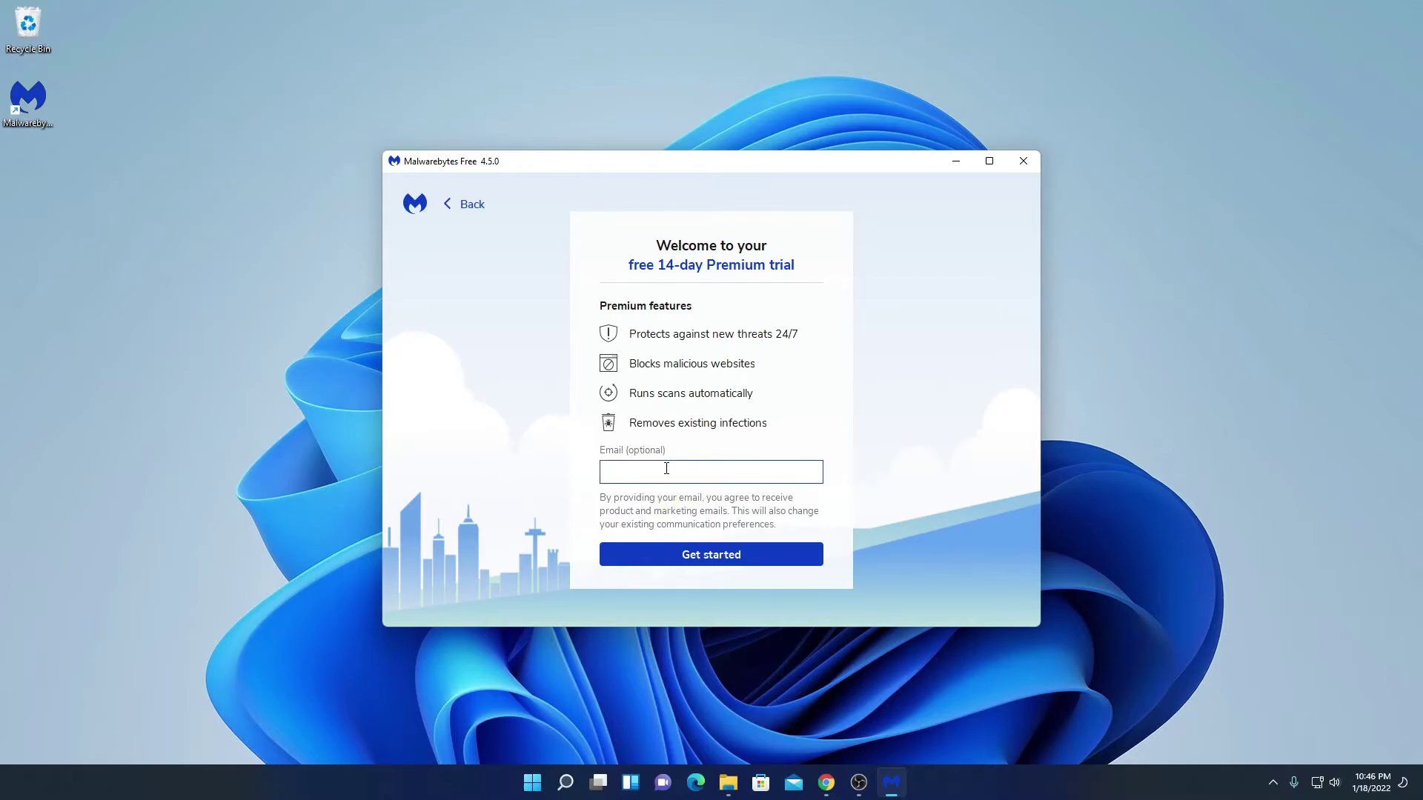
key(Return)
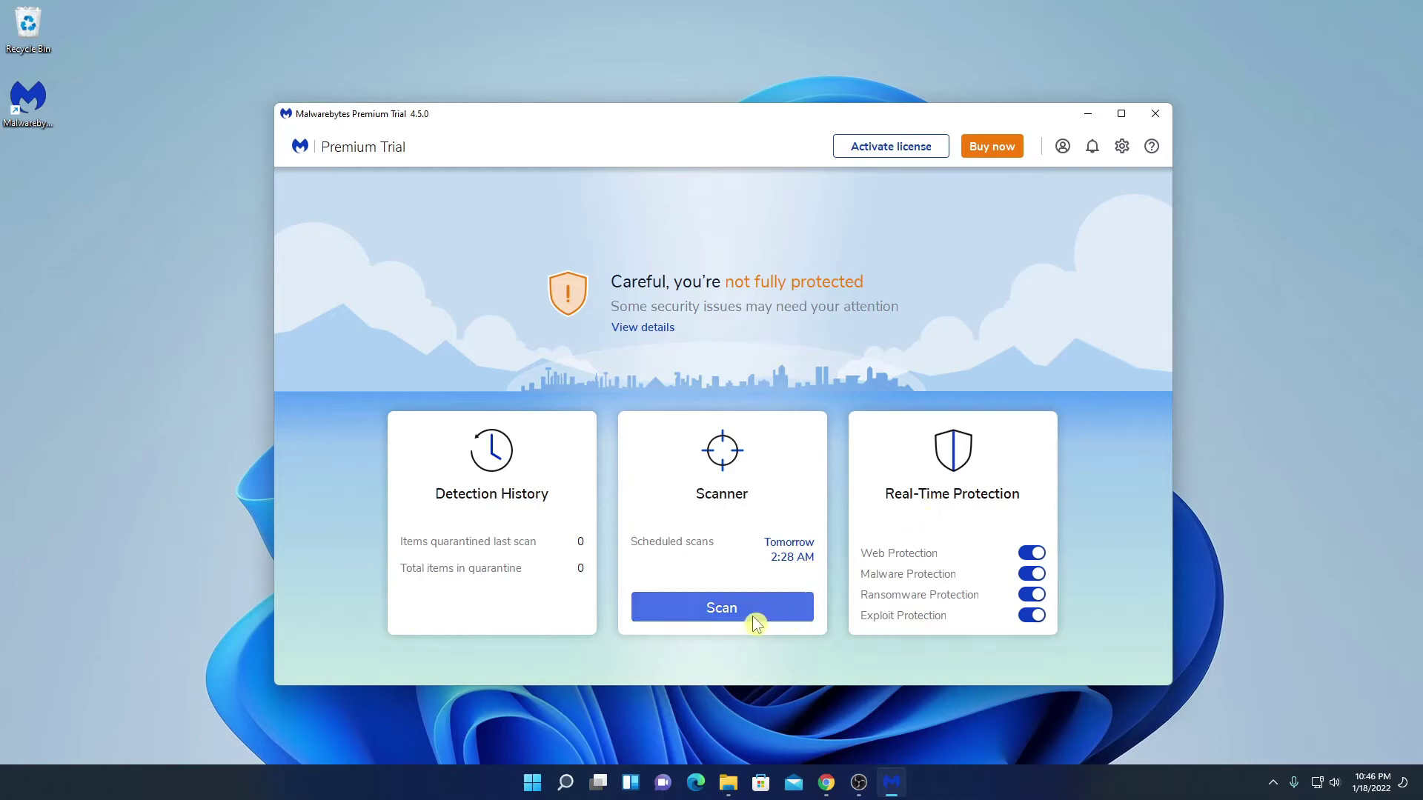
Start a threat scan and return to the dashboard while it runs.
click(704, 618)
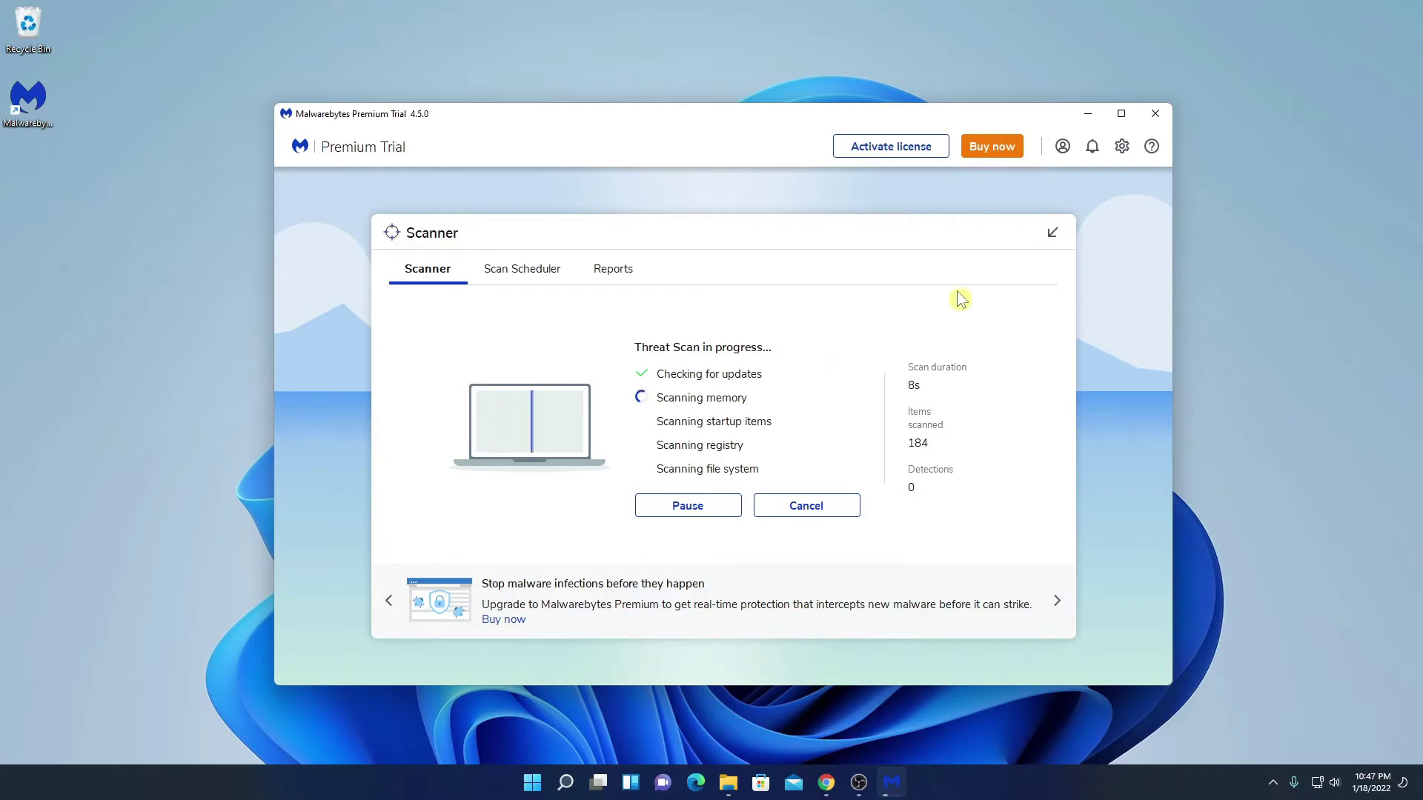
click(1053, 234)
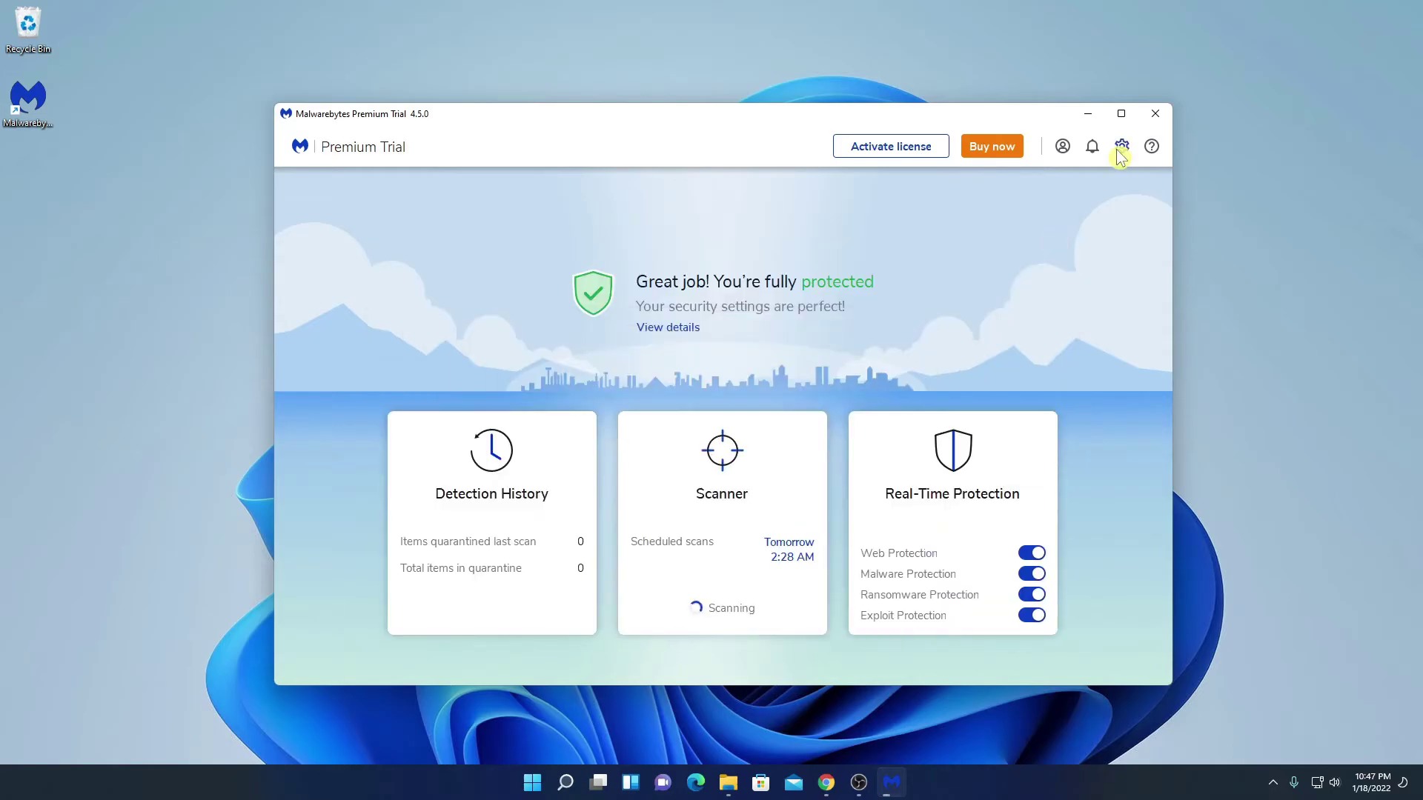
In settings, review Notifications and Security and switch on Scan for rootkits.
click(1122, 147)
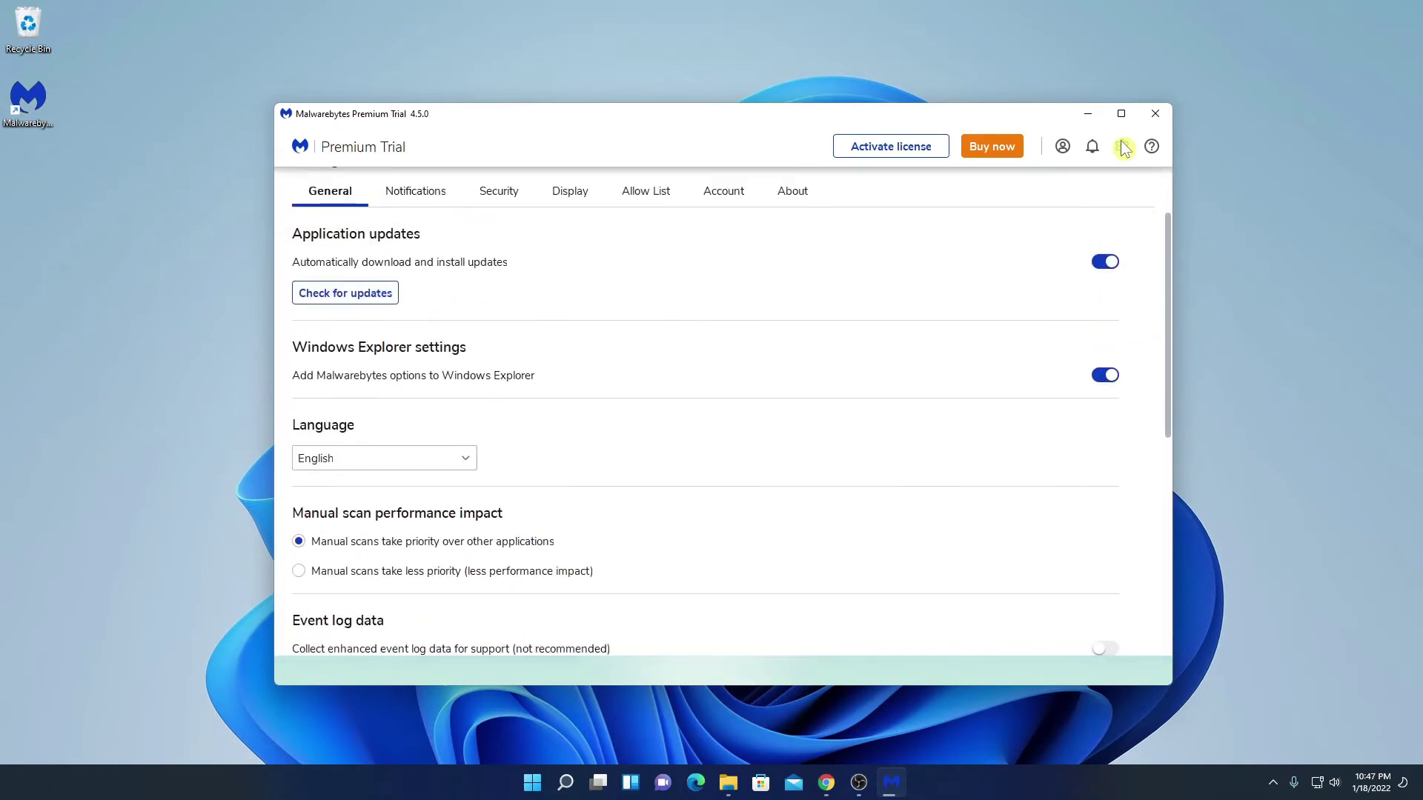
scroll(581, 486, down, 3)
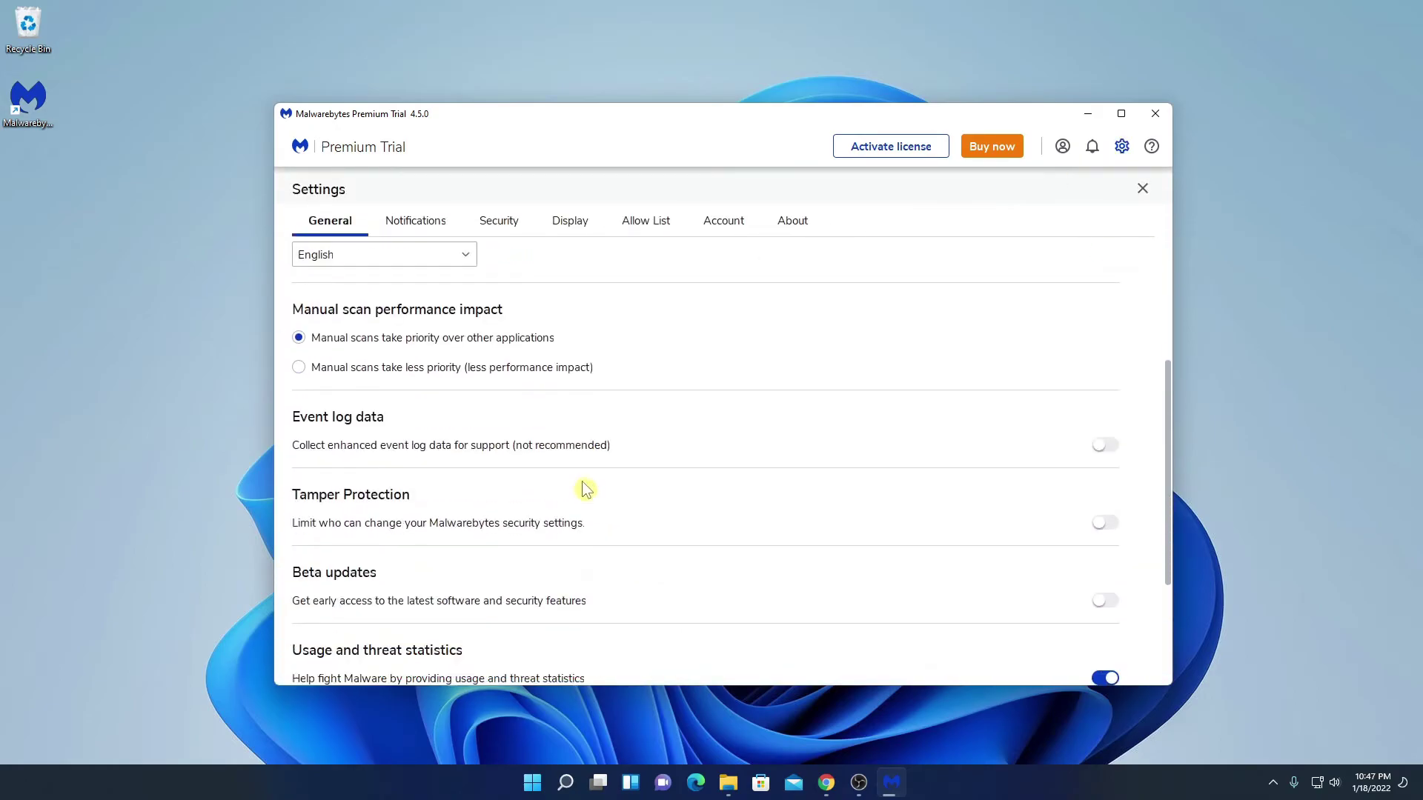
scroll(581, 496, down, 2)
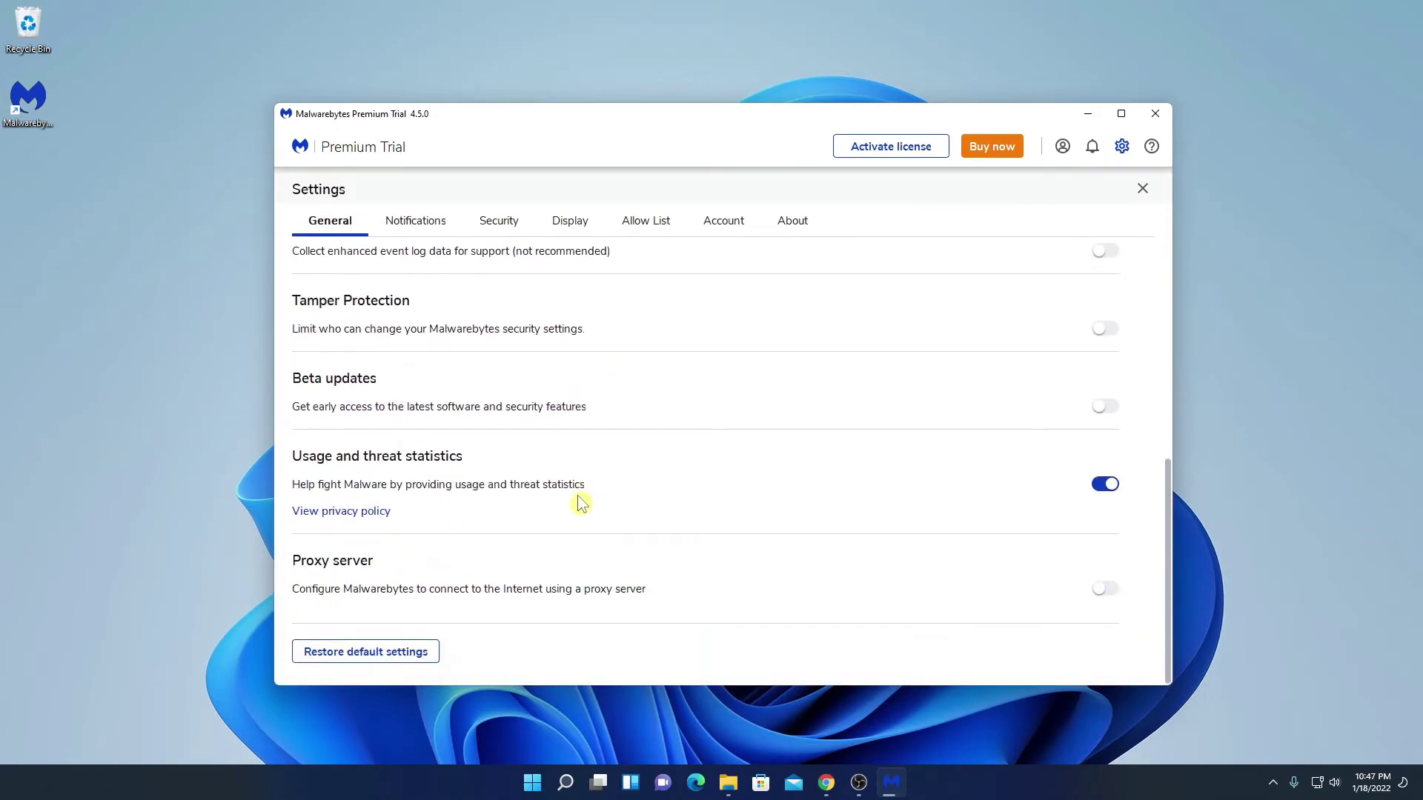
click(412, 223)
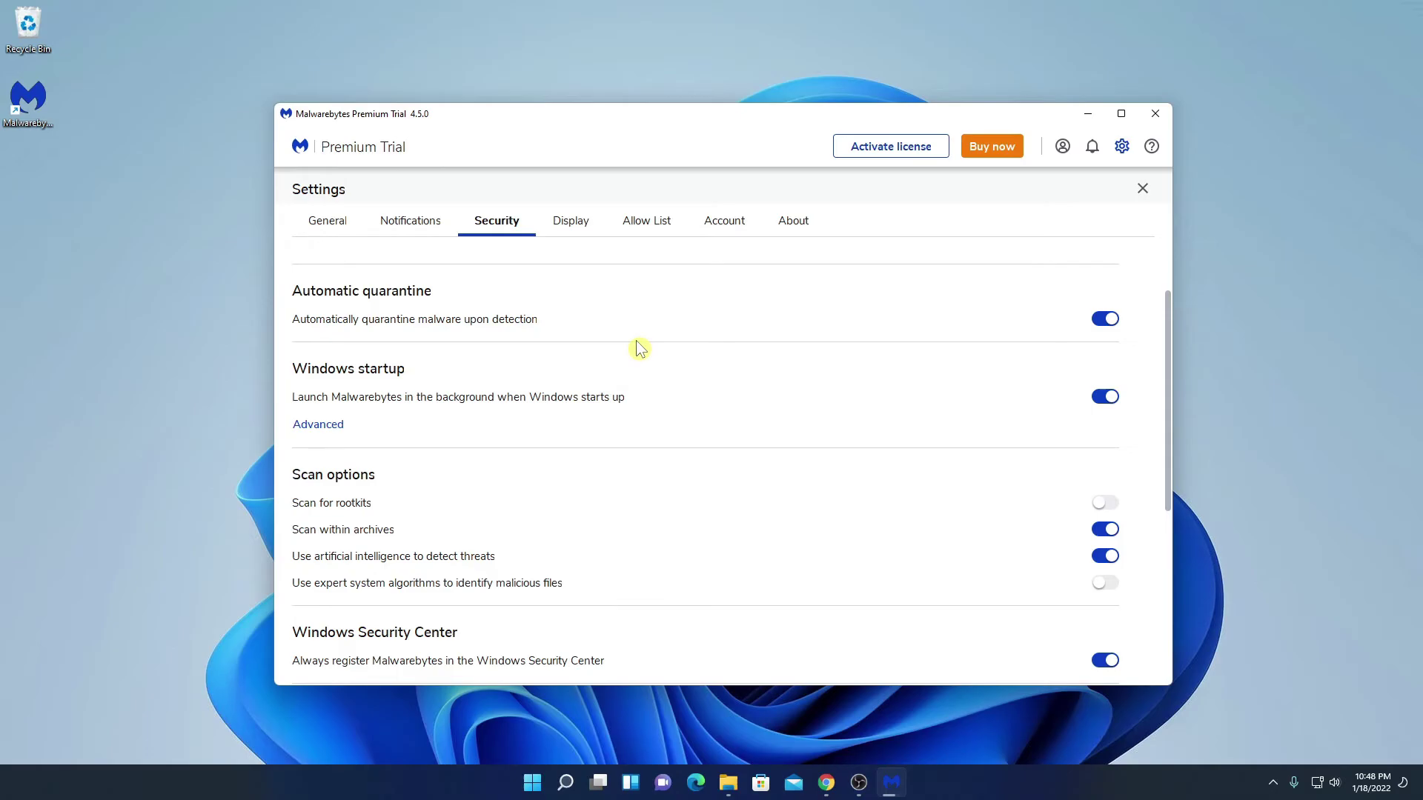
scroll(628, 361, down, 2)
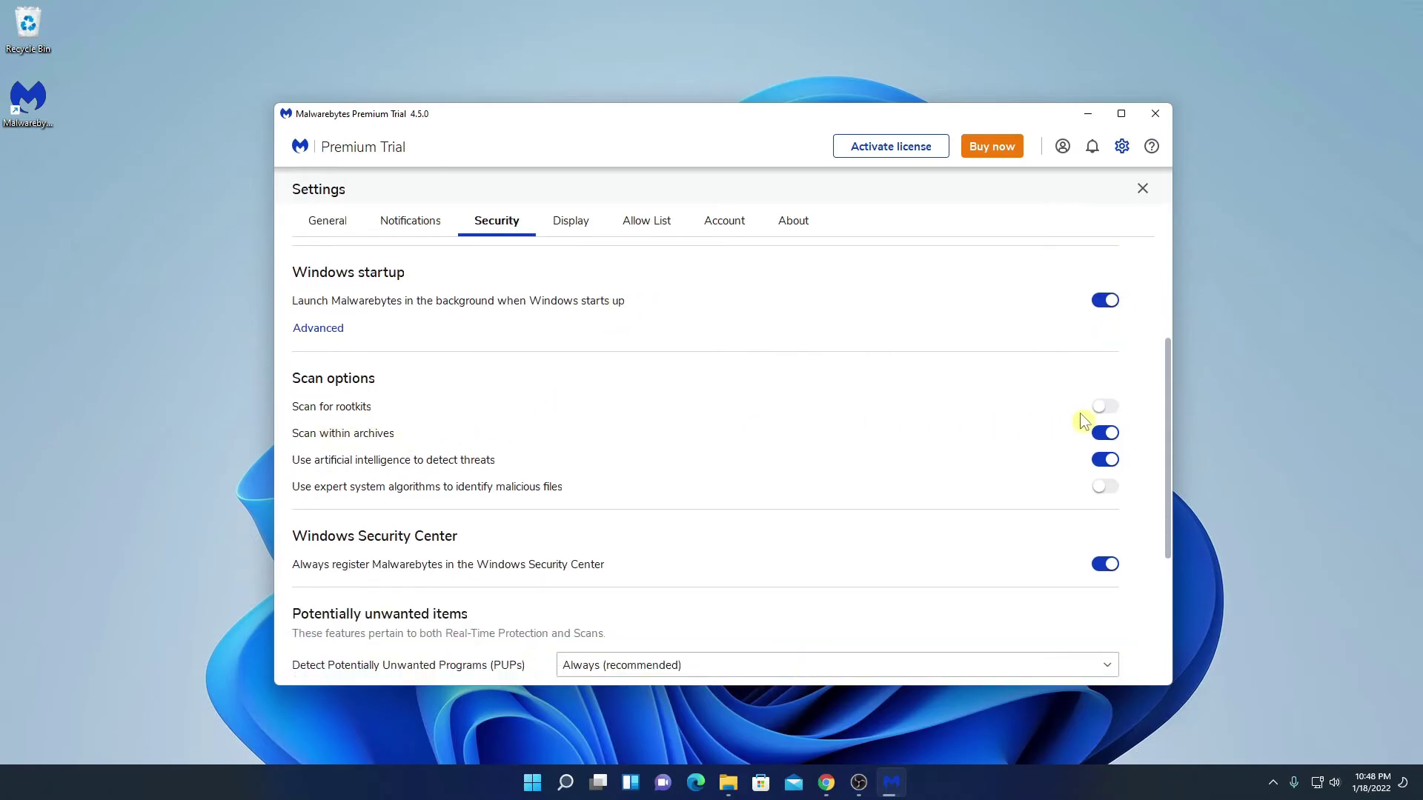
click(1104, 408)
scroll(723, 343, down, 5)
scroll(724, 344, up, 2)
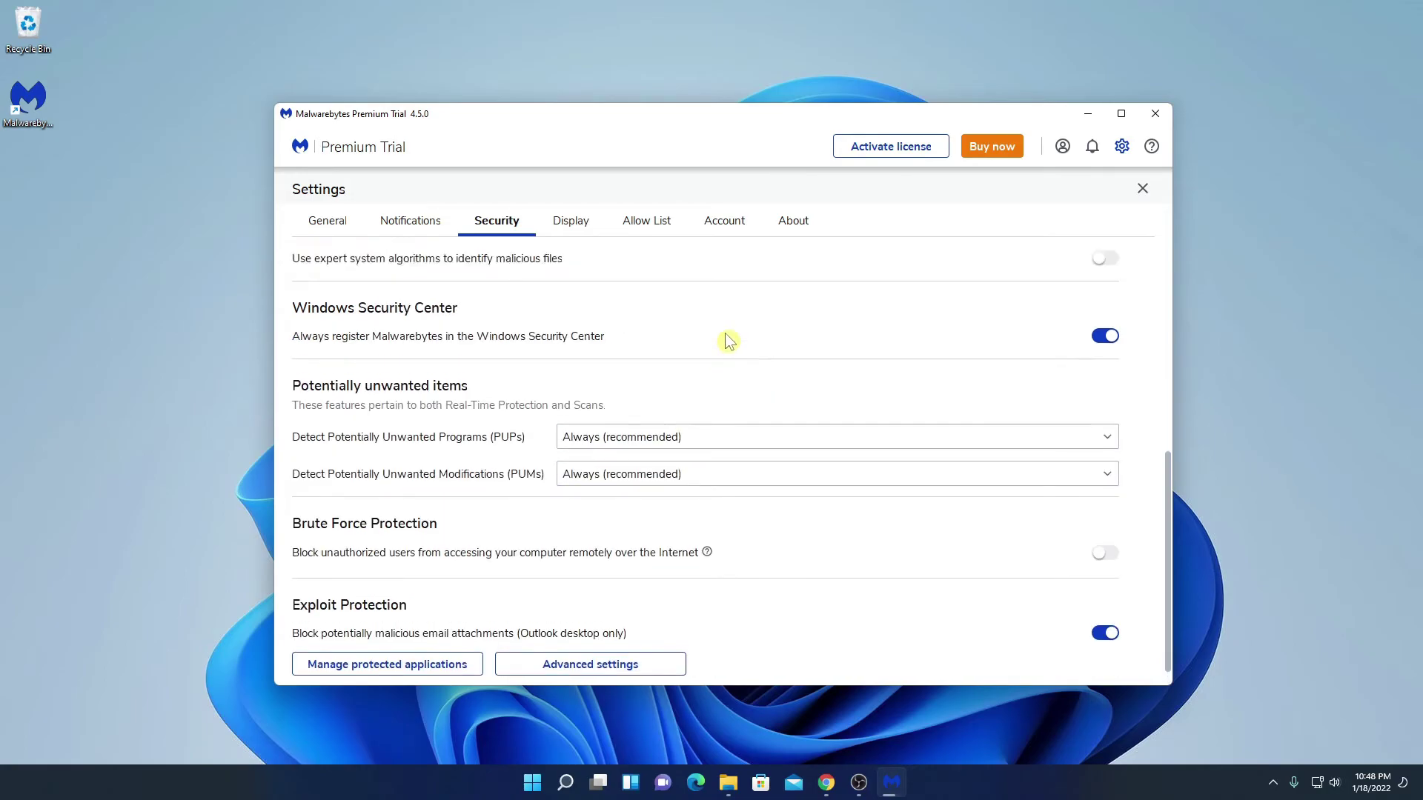
scroll(723, 344, up, 5)
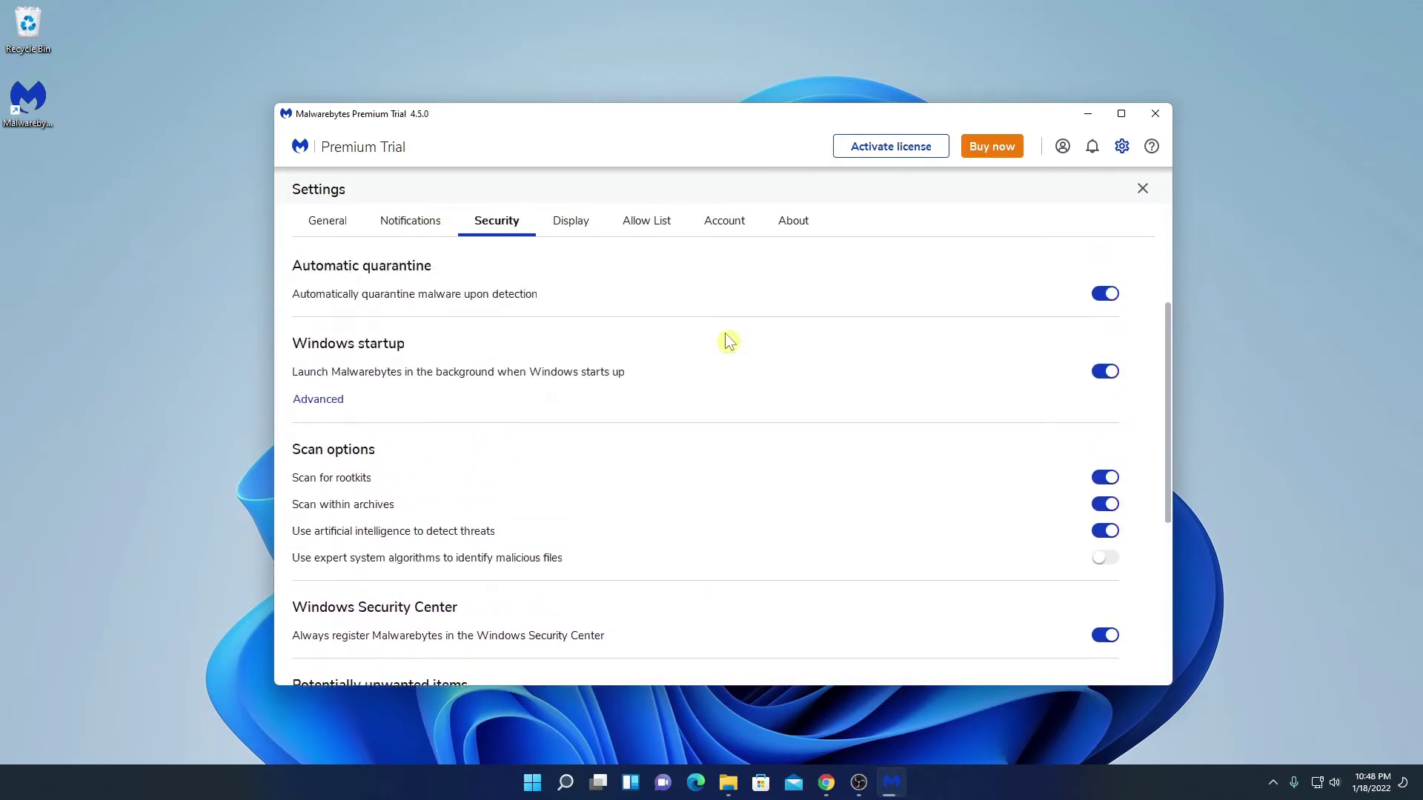
Under Display, try Dark then keep Light theme with the Data web background, and view the allow list.
click(572, 224)
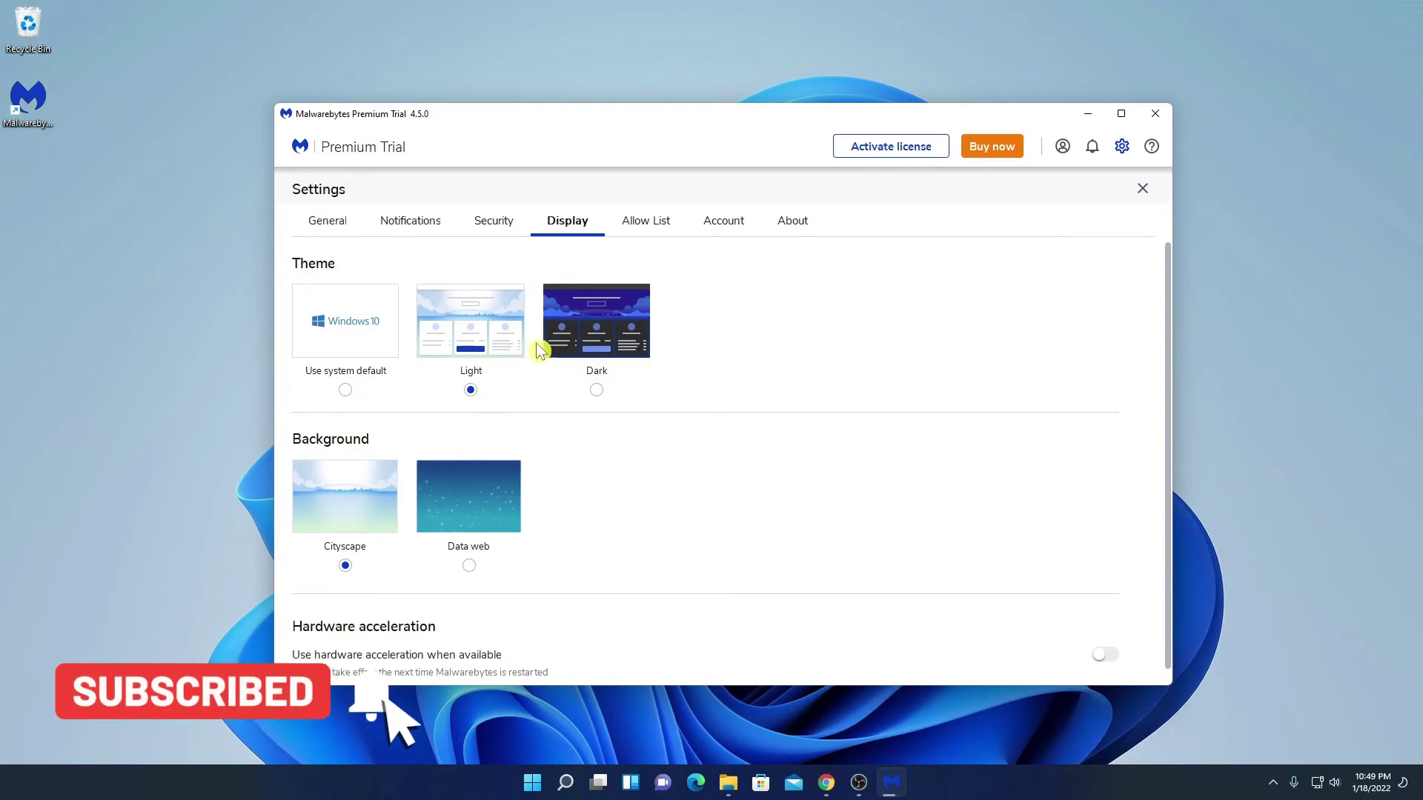
click(596, 391)
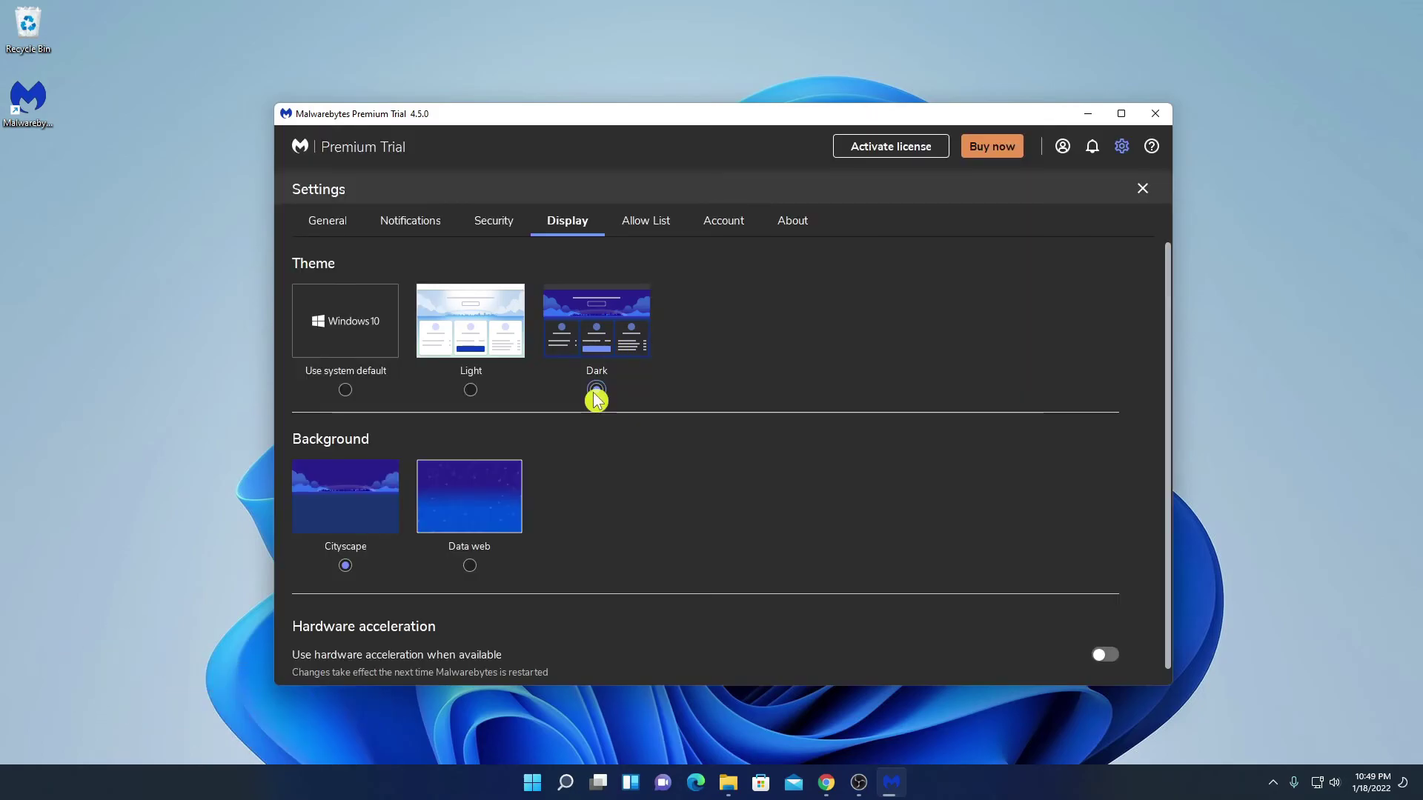
click(470, 389)
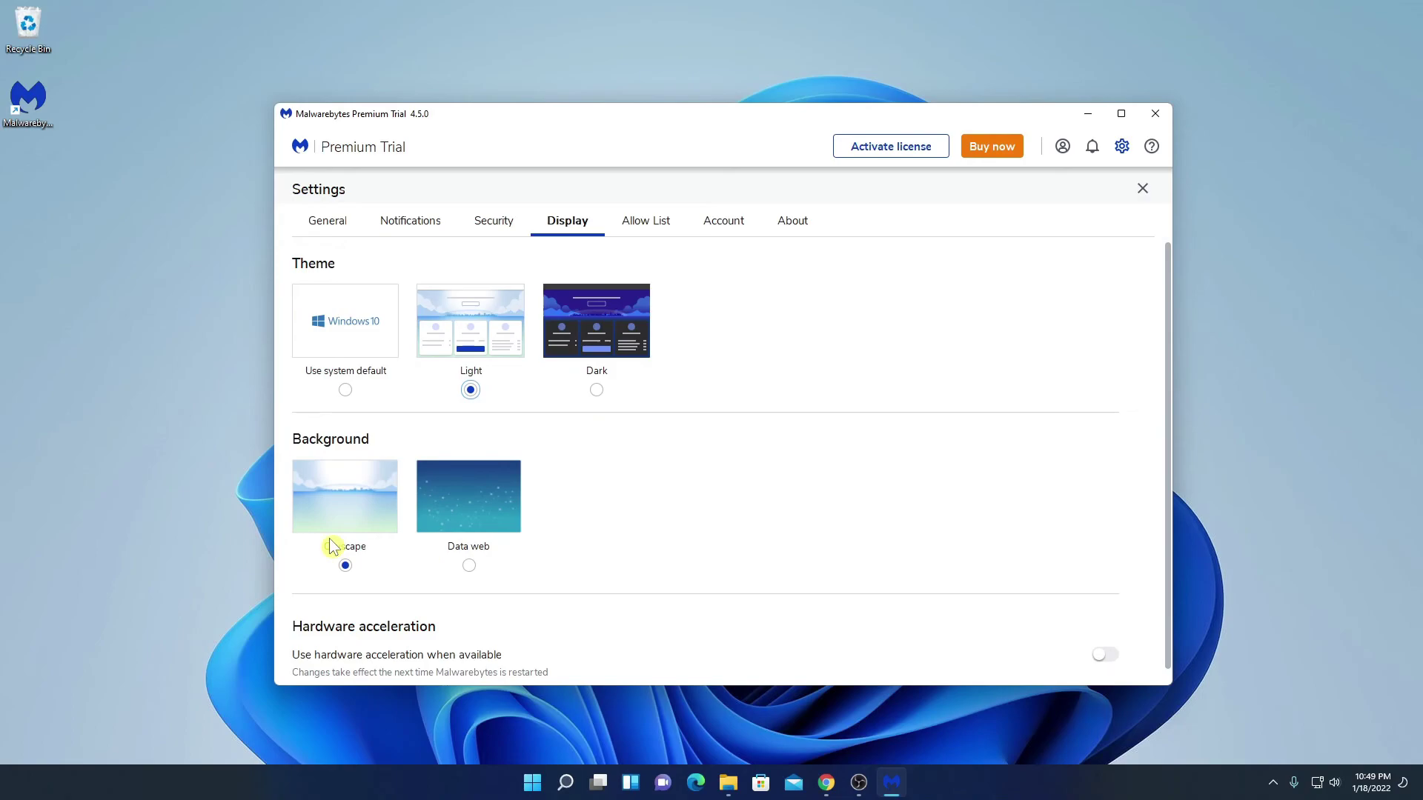
click(468, 565)
scroll(708, 478, down, 1)
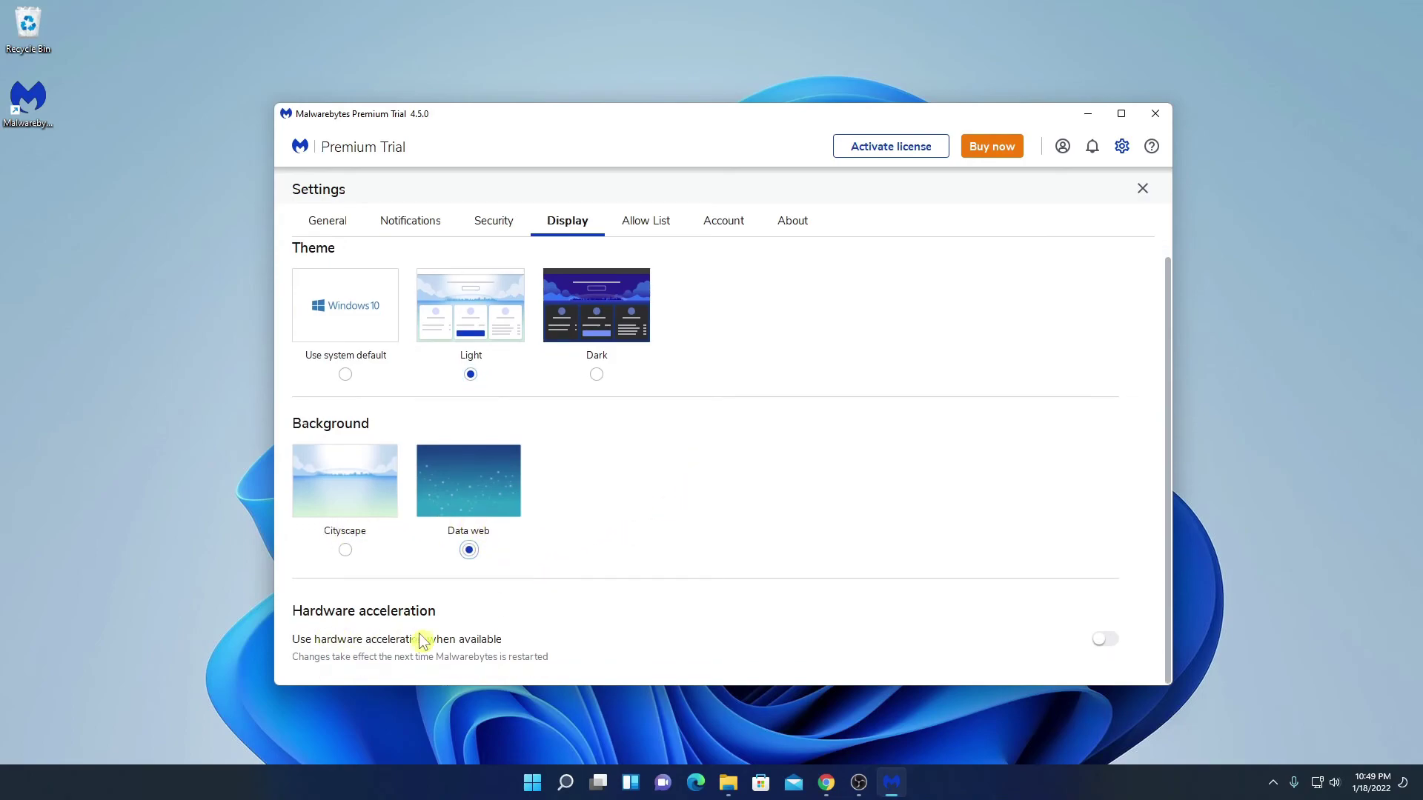
key(ctrl+Tab)
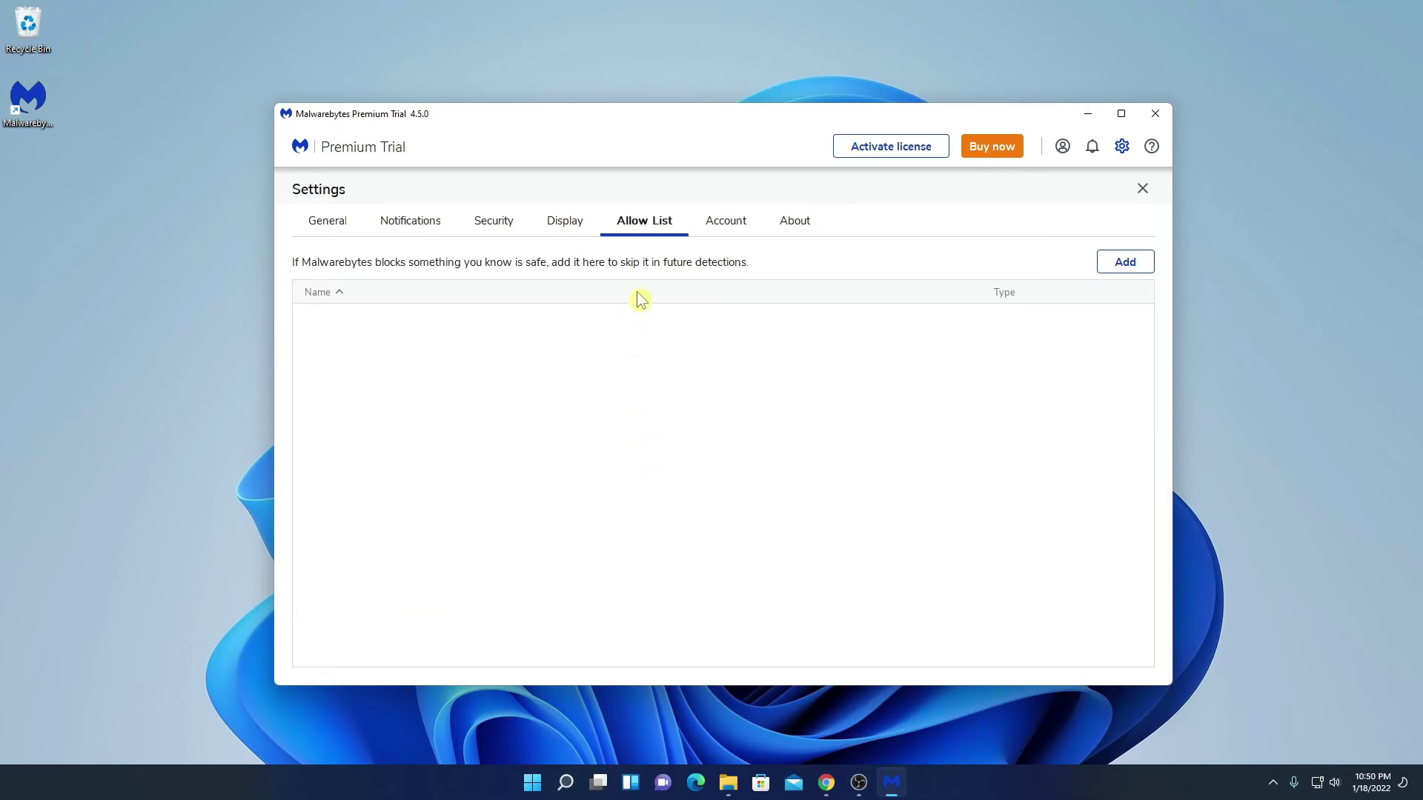
Review the Account and About details, close settings and minimize Malwarebytes to the desktop.
click(728, 228)
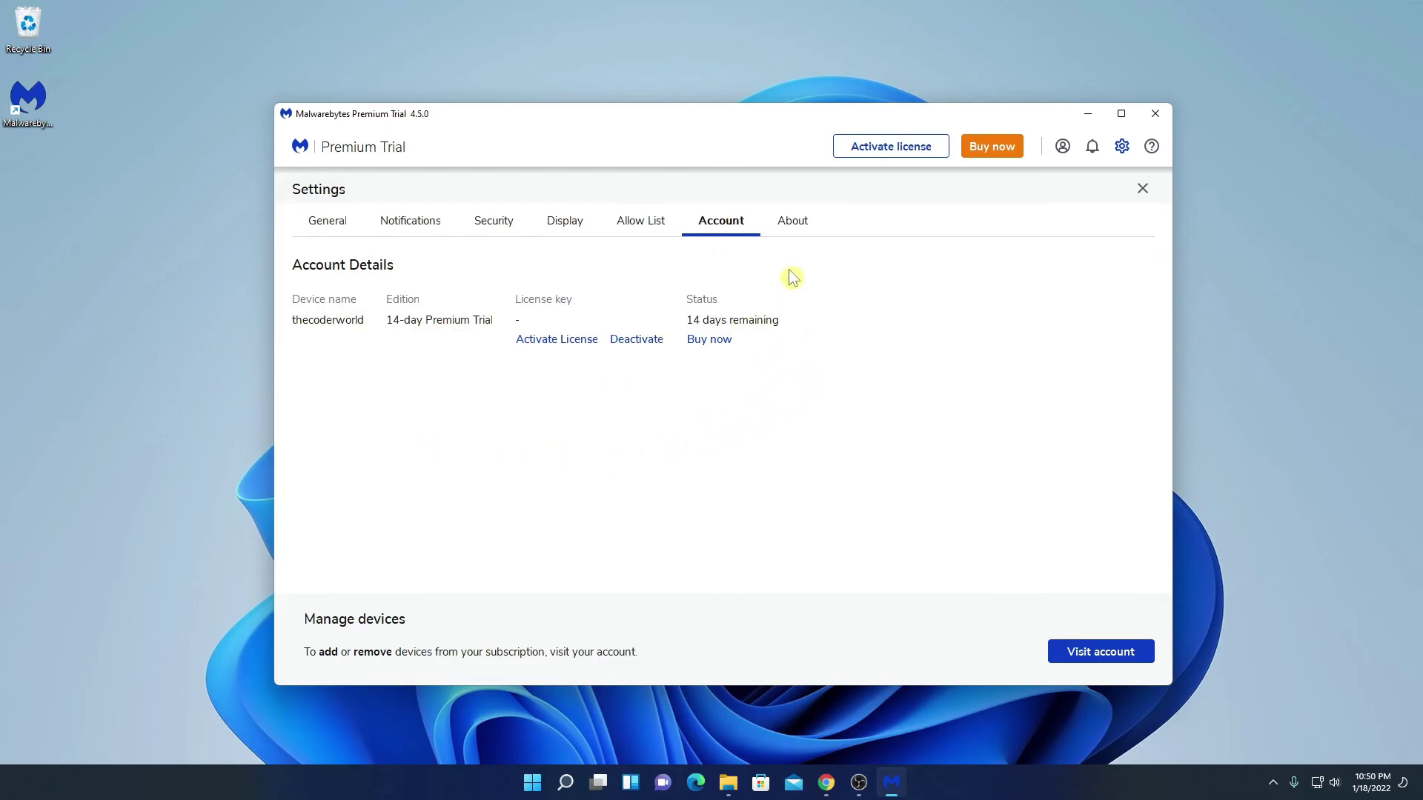
click(789, 225)
key(Escape)
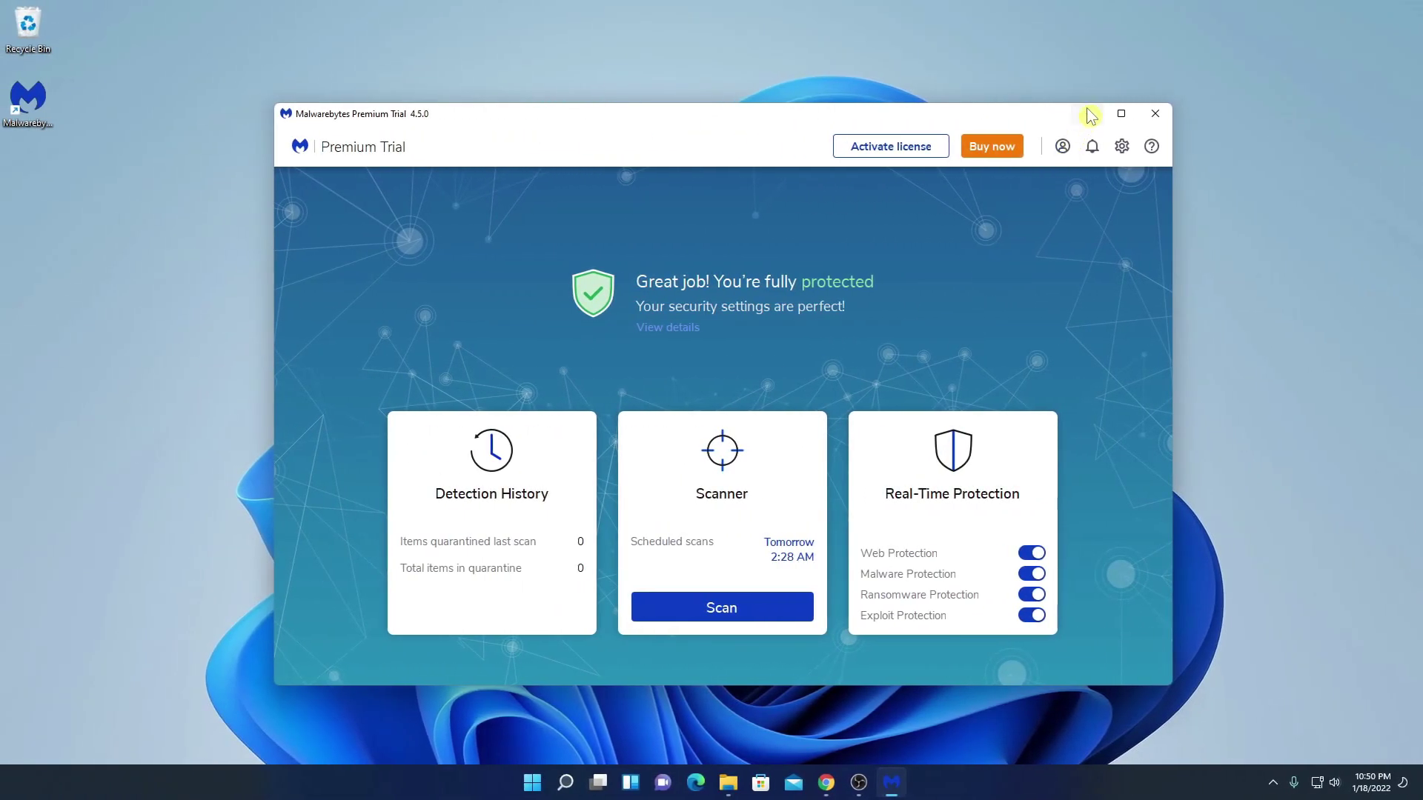
click(1090, 116)
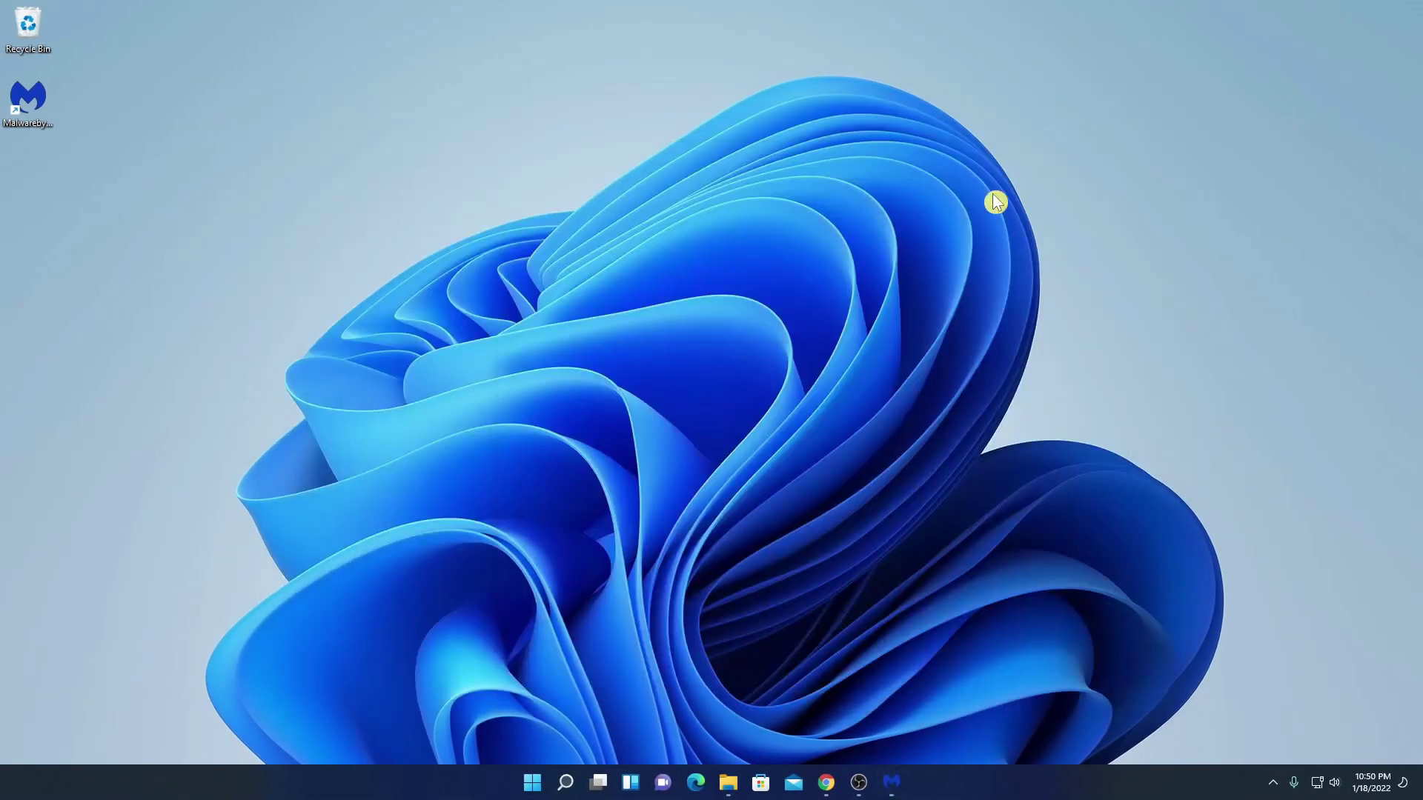